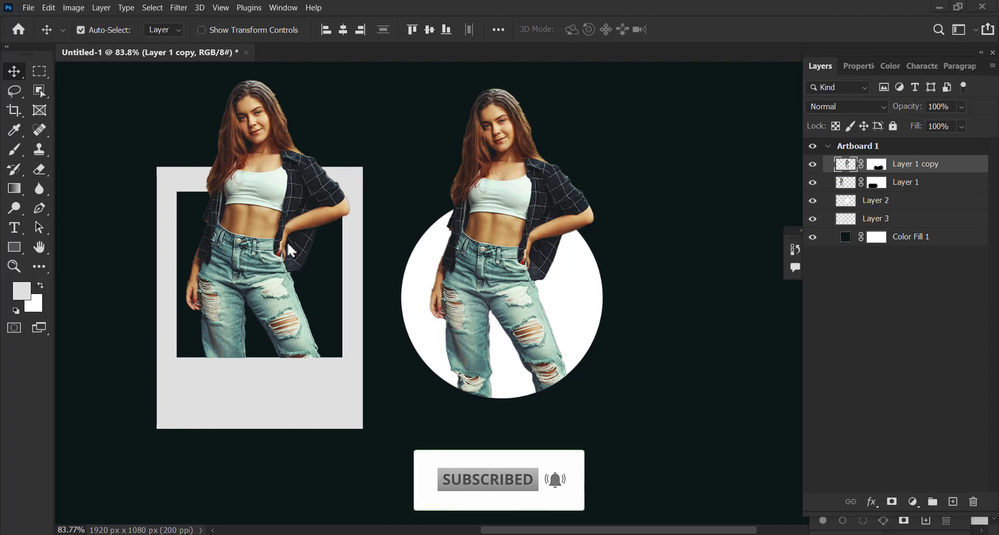
Delete all the layers inside Artboard 1, including the two cutouts, both frame shapes and the color fill
left_click_drag(379, 246, 351, 257)
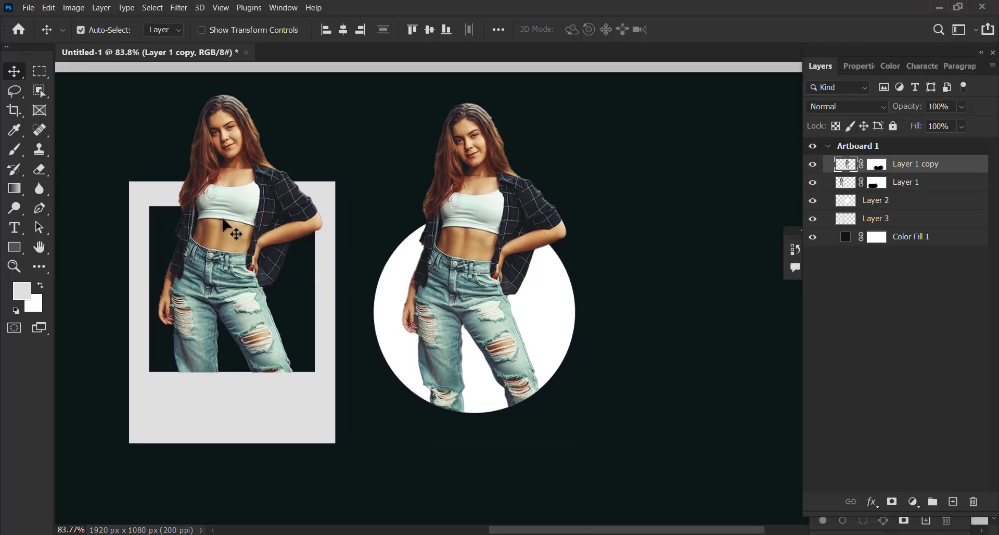
left_click_drag(264, 253, 264, 239)
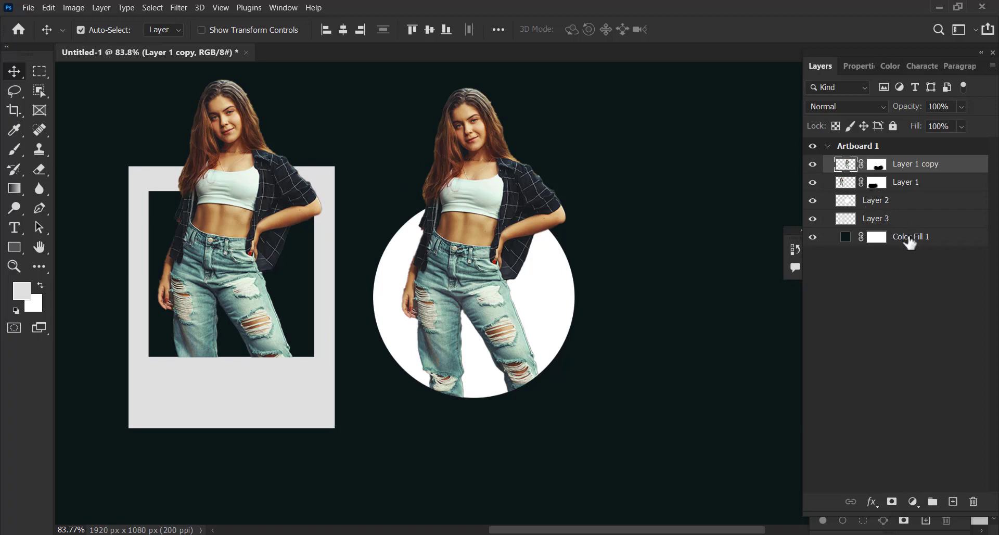
left_click(895, 220, "shift")
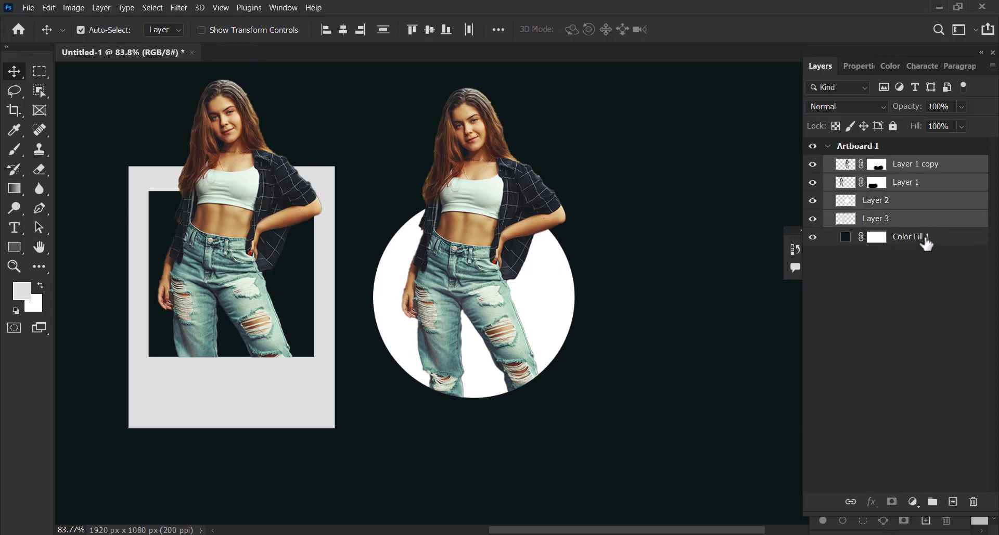
left_click(921, 238, "shift")
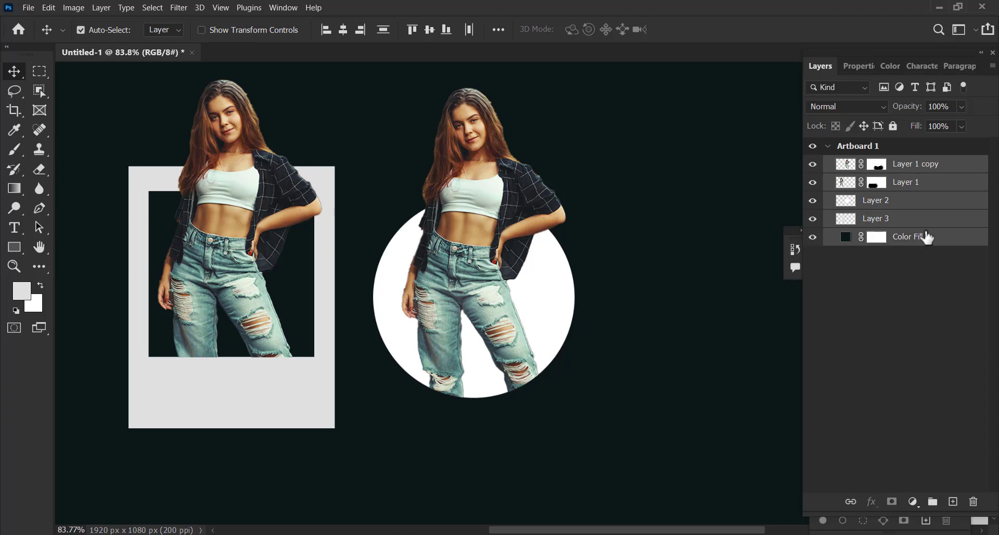
key("Delete")
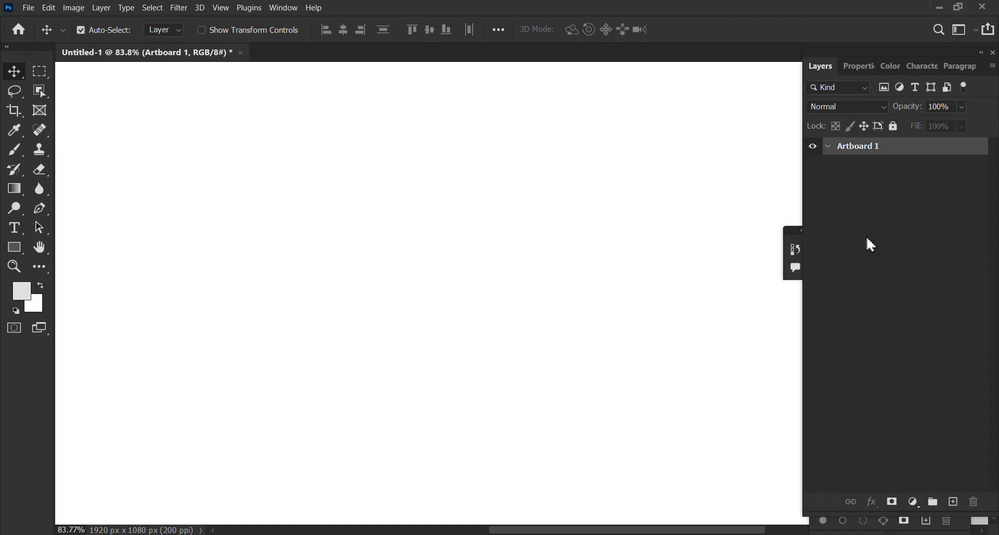
key("ctrl+minus")
key("ctrl+minus")
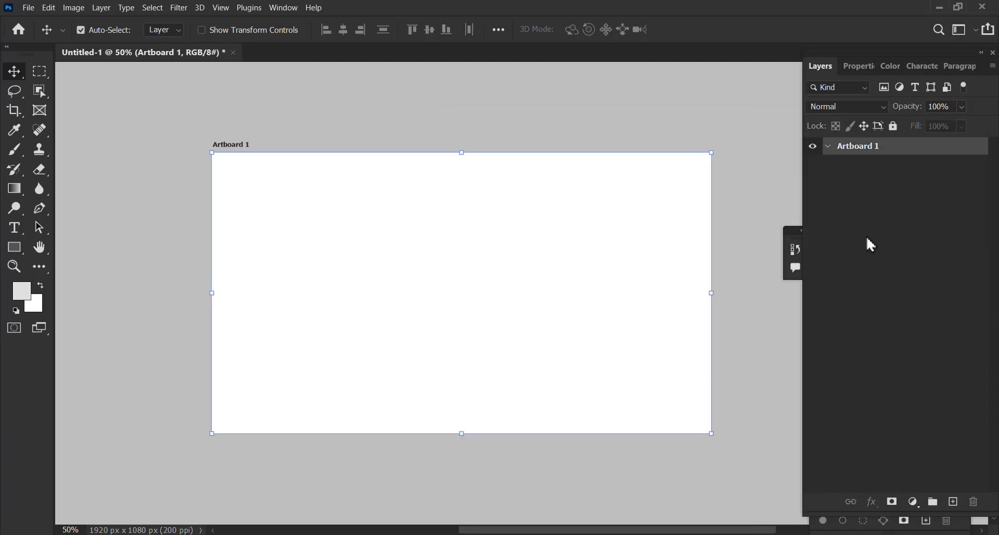
left_click(154, 241)
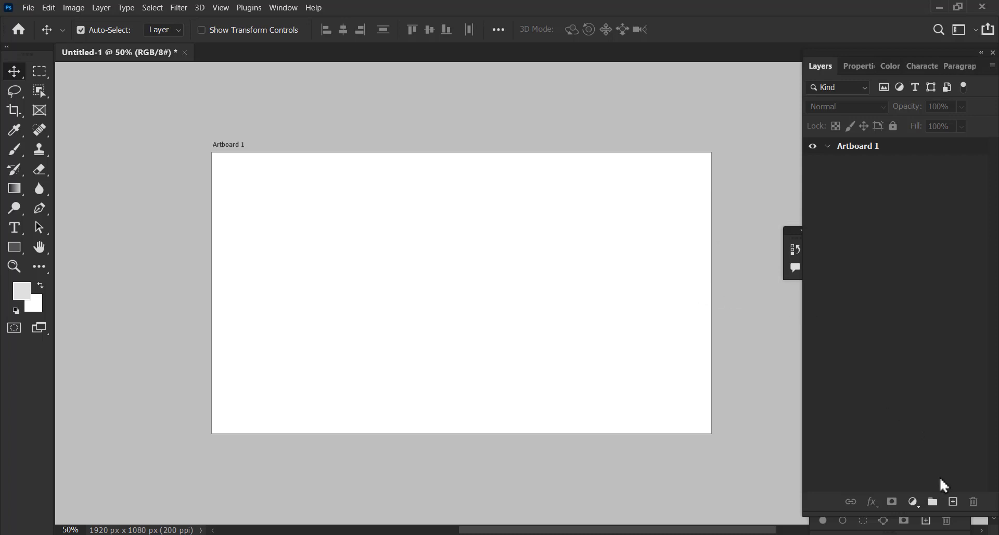
Add a dark blue (#233444) Solid Color fill layer to the artboard and set the canvas surround to Light Gray
left_click(914, 503)
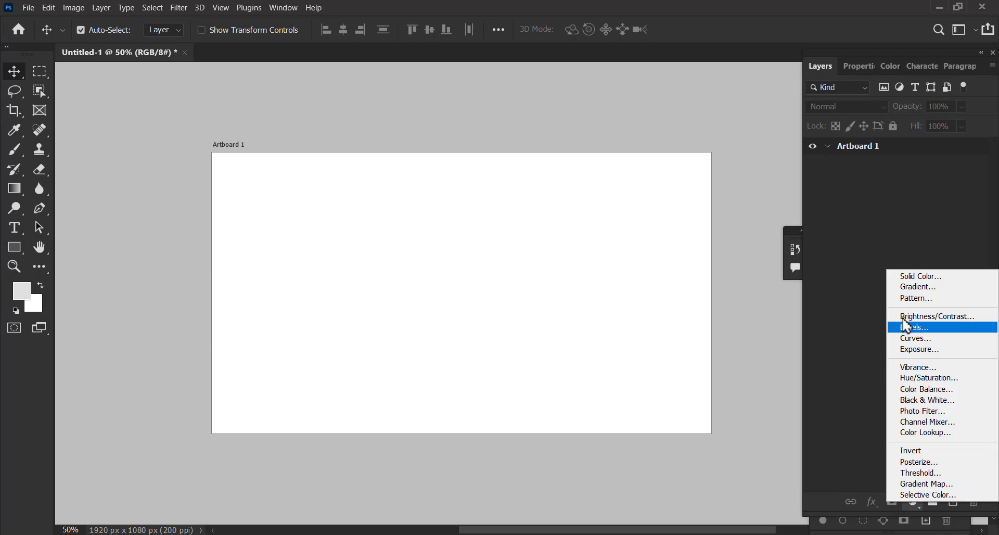
left_click(929, 278)
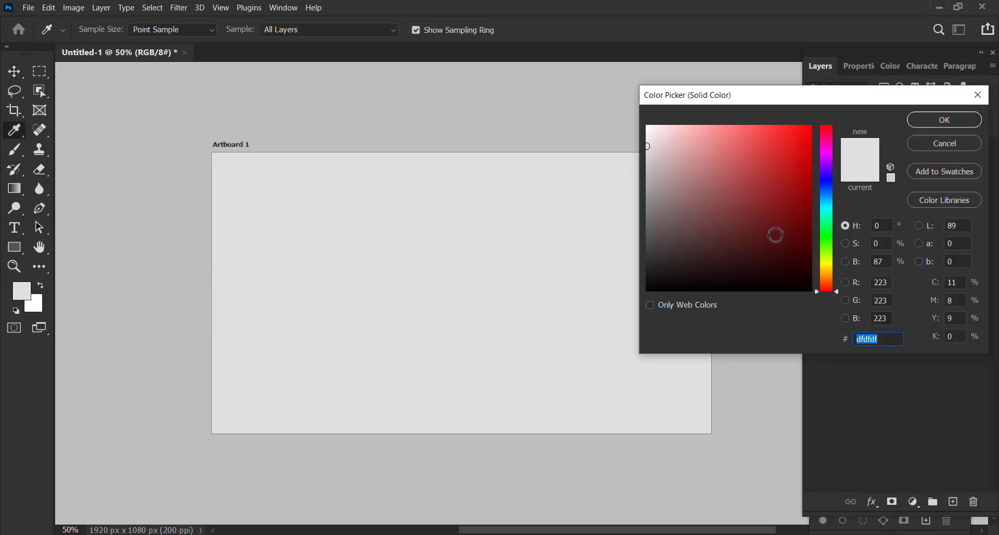
mouse_move(694, 171)
left_mouse_down()
mouse_move(704, 145)
mouse_move(694, 136)
left_mouse_up()
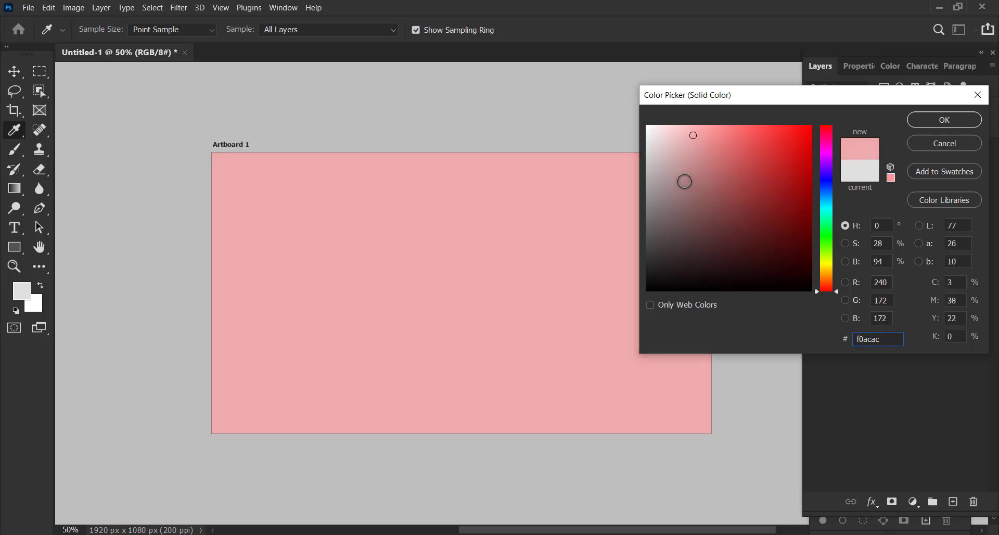
mouse_move(677, 182)
left_mouse_down()
mouse_move(679, 193)
mouse_move(687, 152)
left_mouse_up()
left_click(827, 195)
left_click_drag(743, 225, 726, 247)
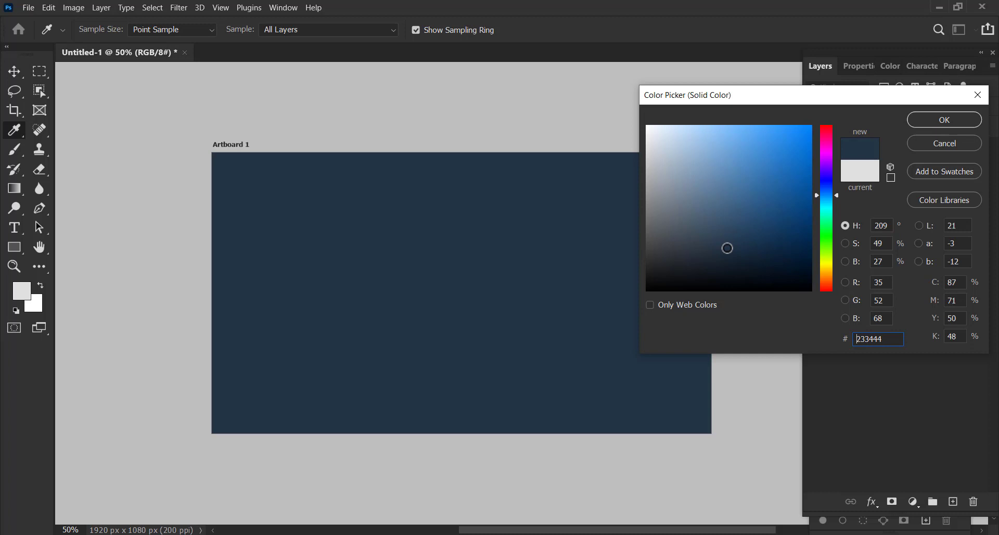
left_click(927, 124)
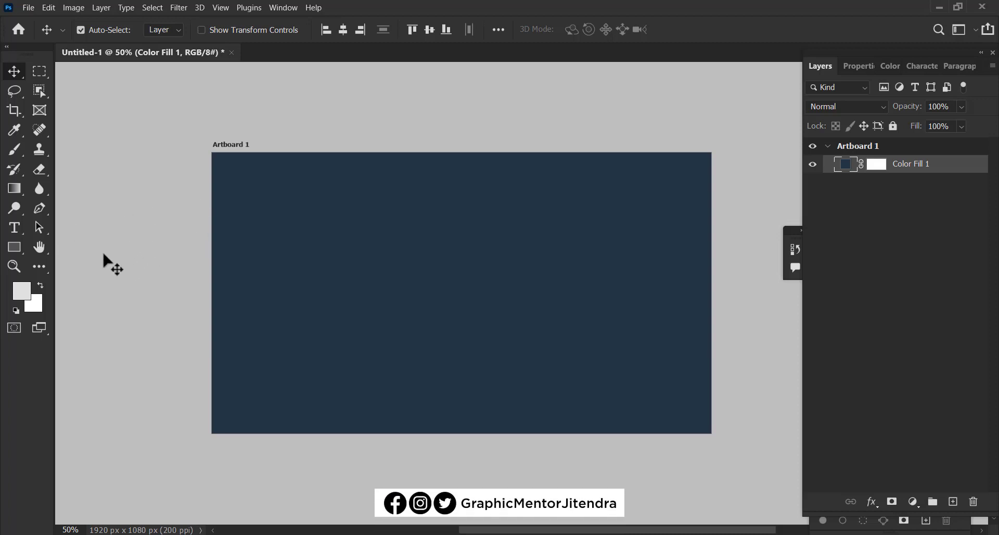
right_click(148, 213)
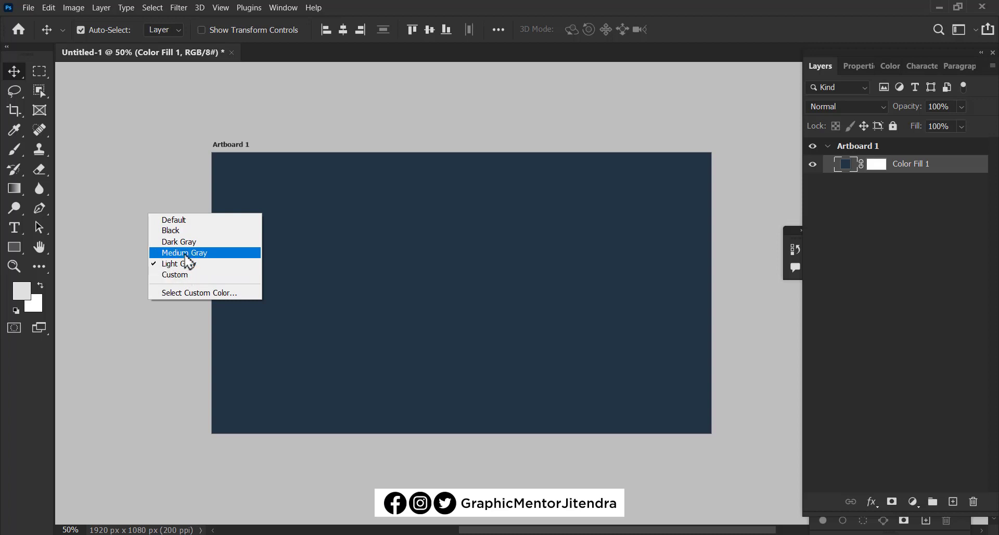
left_click(189, 266)
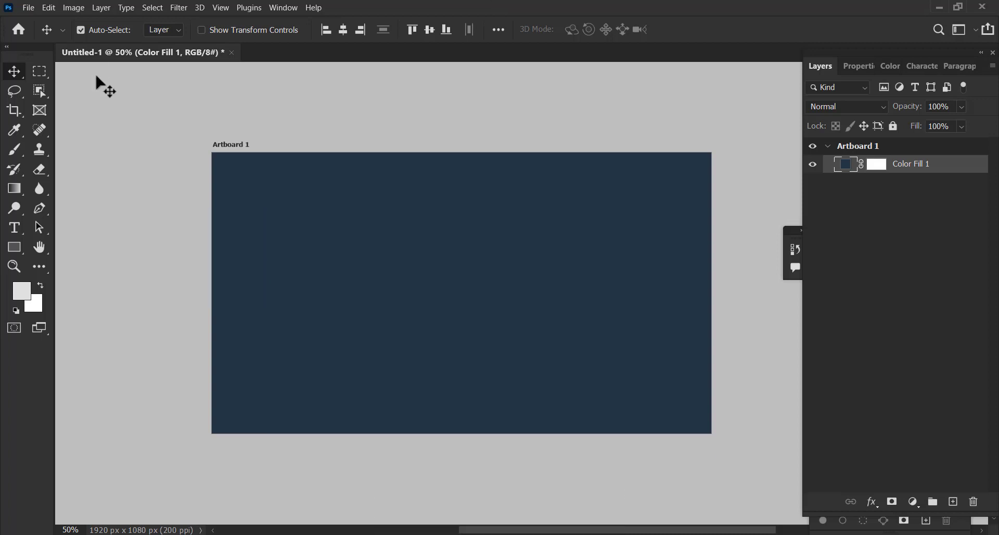
Place the 2222 photo as an embedded image centred on the artboard
left_click(28, 8)
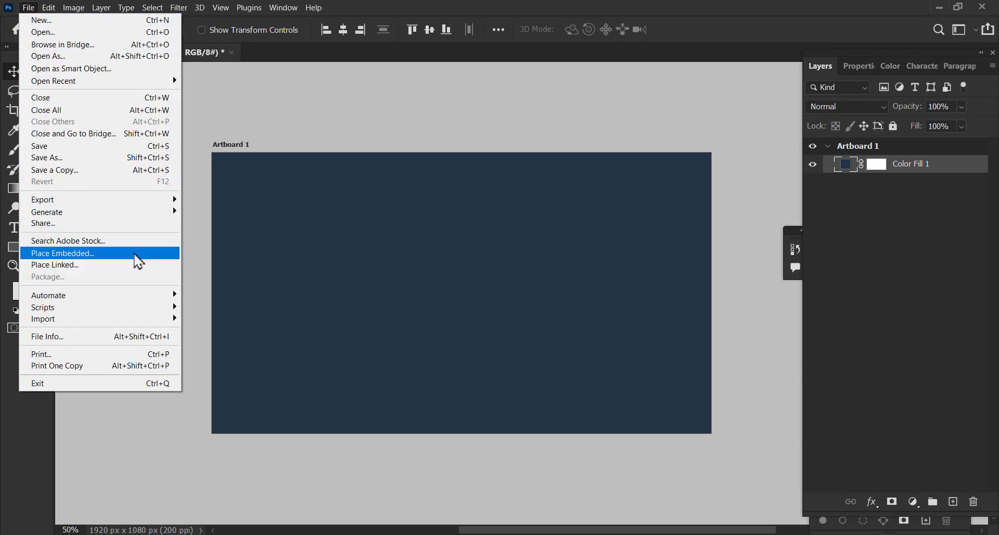
left_click(146, 254)
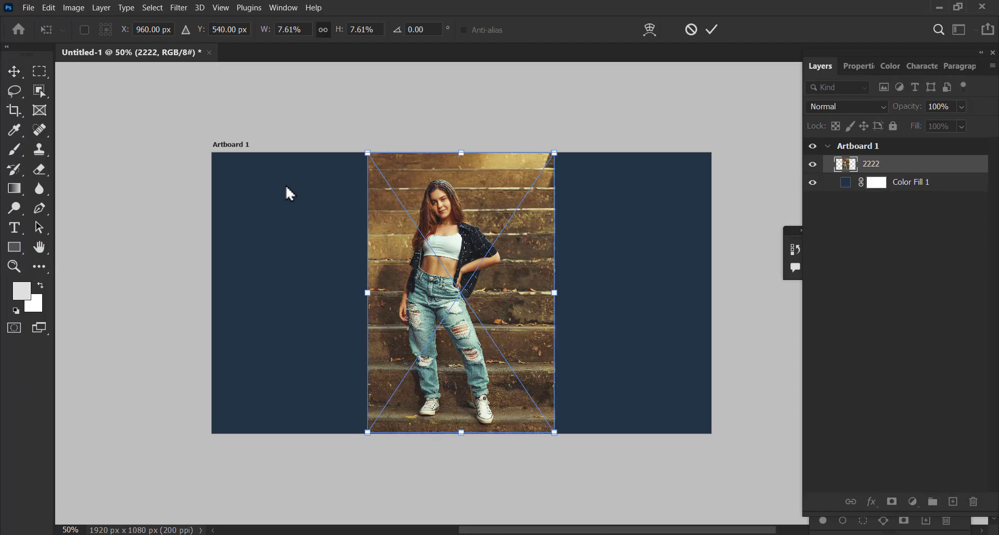
key("ctrl+plus")
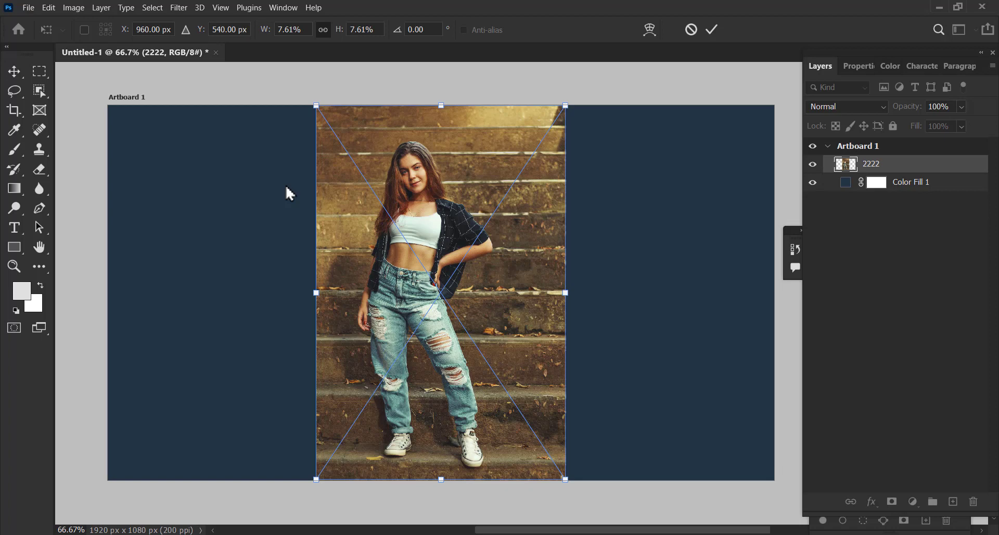
key("Return")
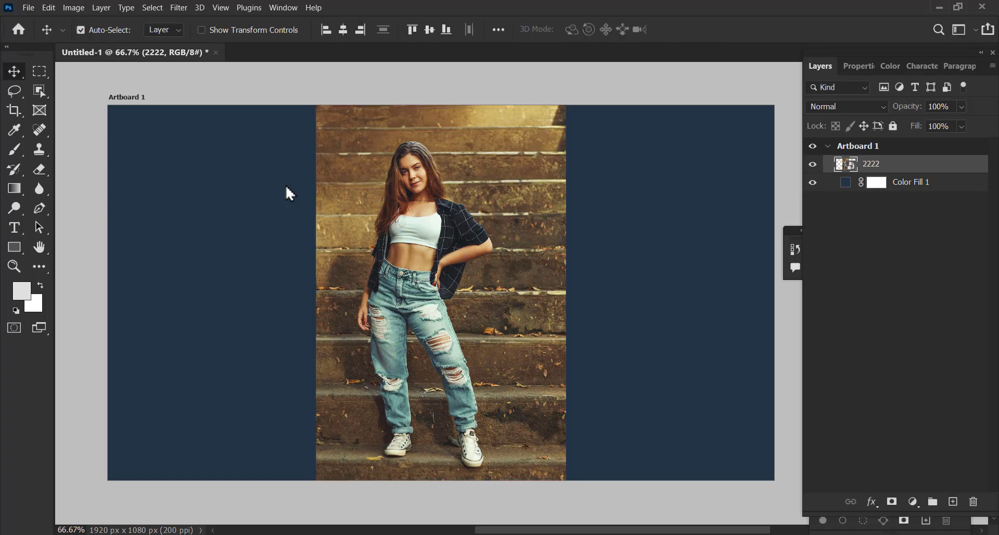
key("ctrl+plus")
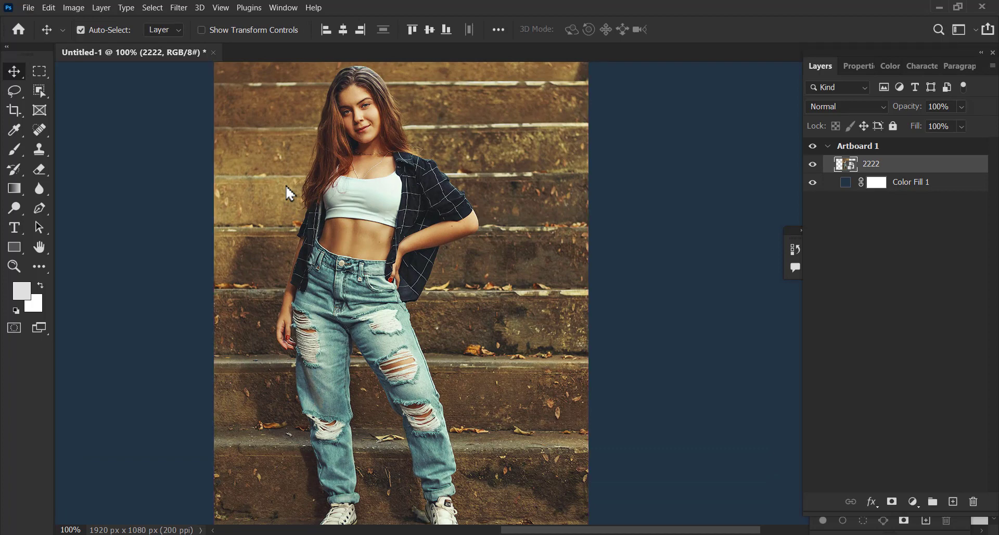
key("ctrl+minus")
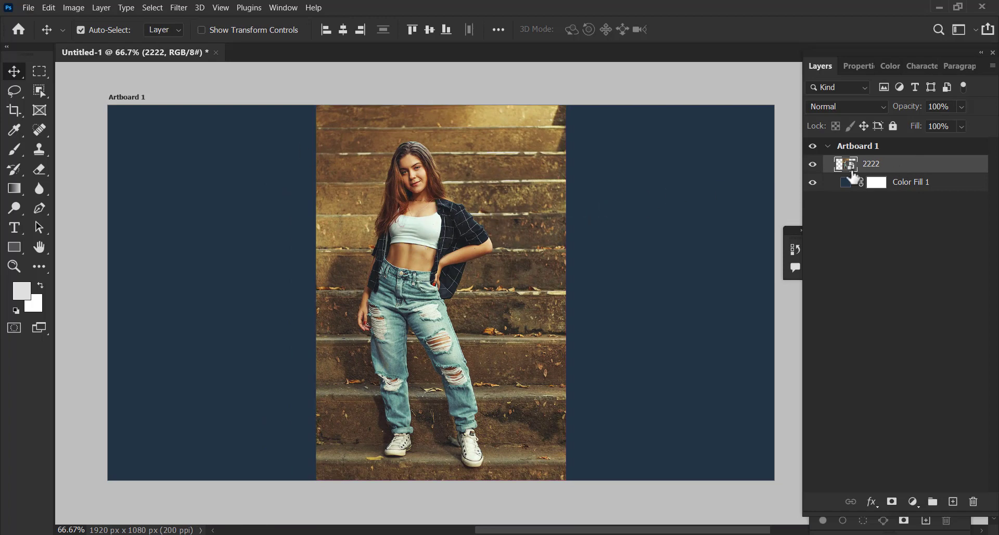
Duplicate the 2222 photo layer, hide the lower copy and shift the visible photo slightly to the left
left_click(813, 165)
left_click(814, 165)
left_click_drag(941, 169, 953, 501)
left_click(814, 183)
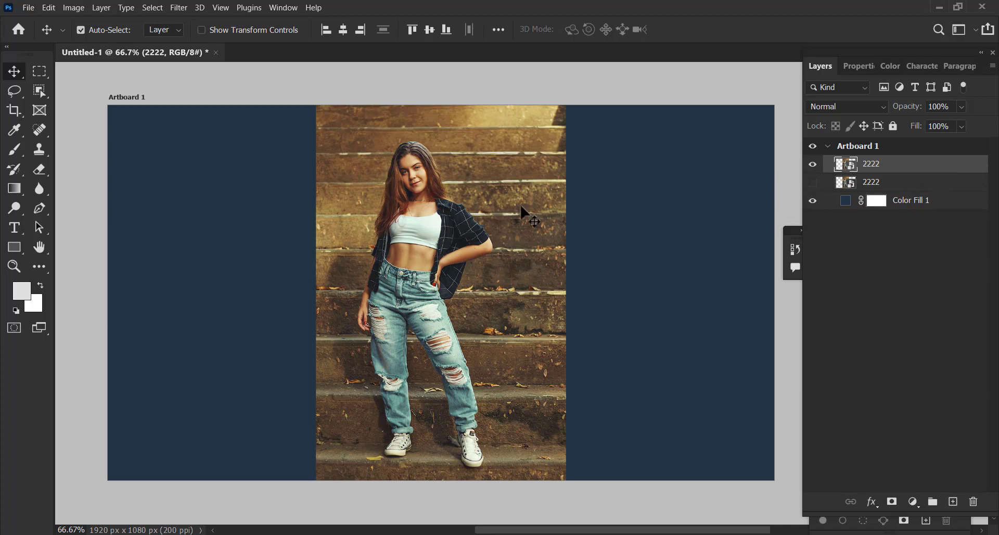
left_click_drag(424, 216, 460, 200)
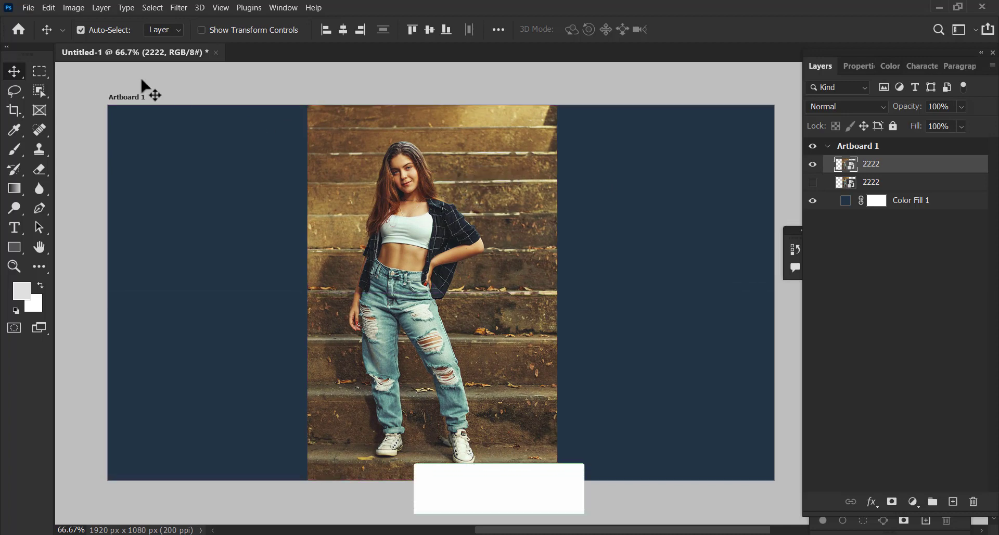
Select the woman in the photo with the Object Selection Tool and copy her to a new layer
left_click(40, 90)
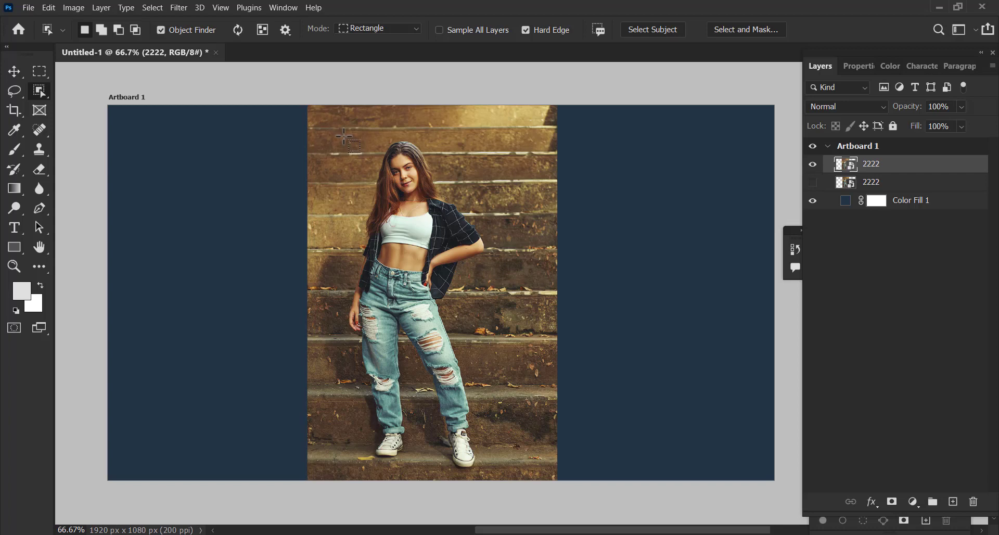
left_click_drag(343, 136, 493, 471)
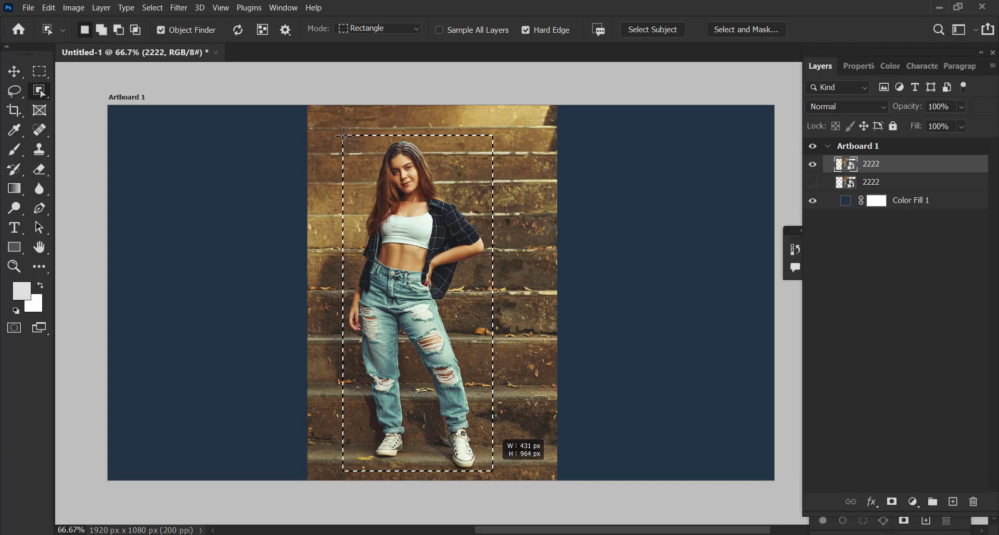
left_click_drag(344, 136, 493, 471)
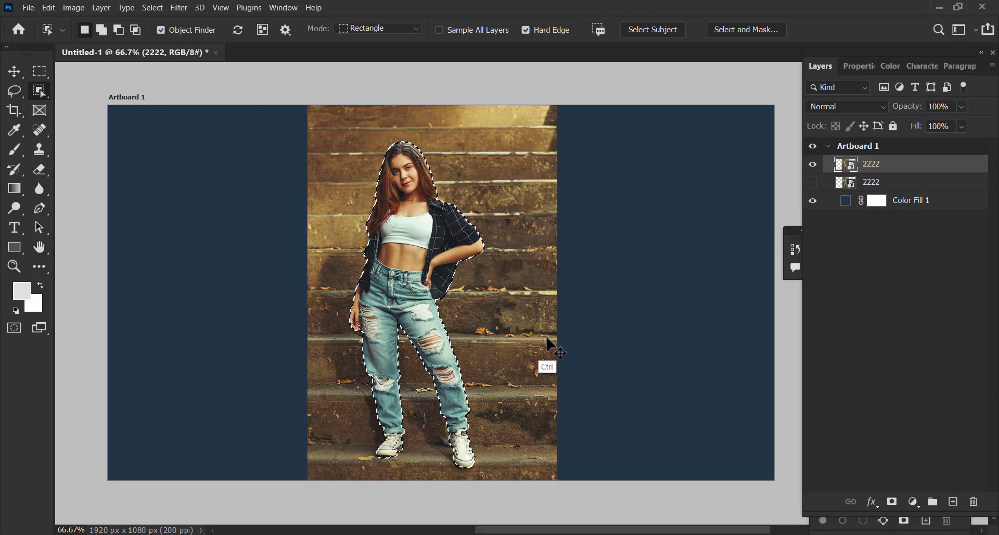
key("ctrl+j")
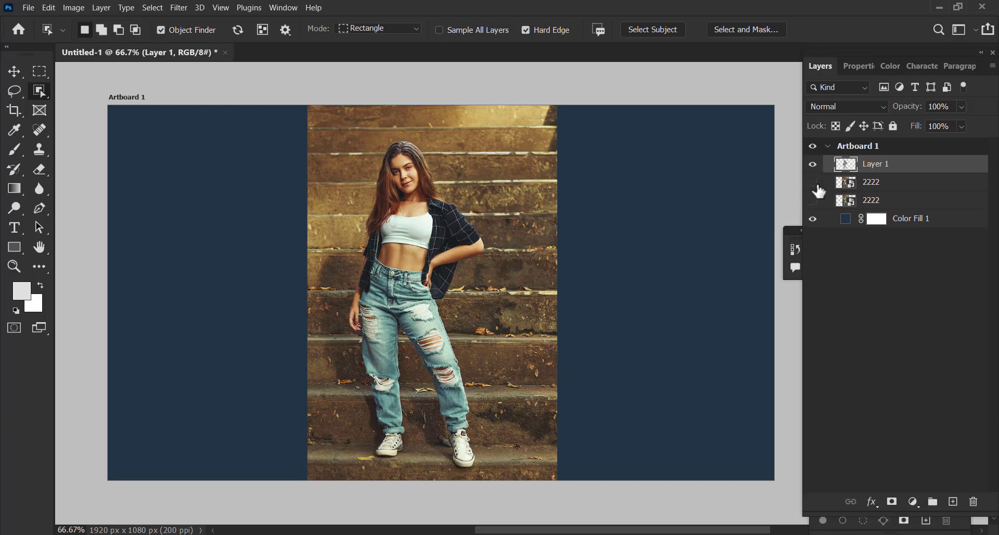
Hide the 2222 photo layer beneath the cutout and toggle the cutout's visibility to check it against the blue background
left_click(813, 183)
left_click(814, 200)
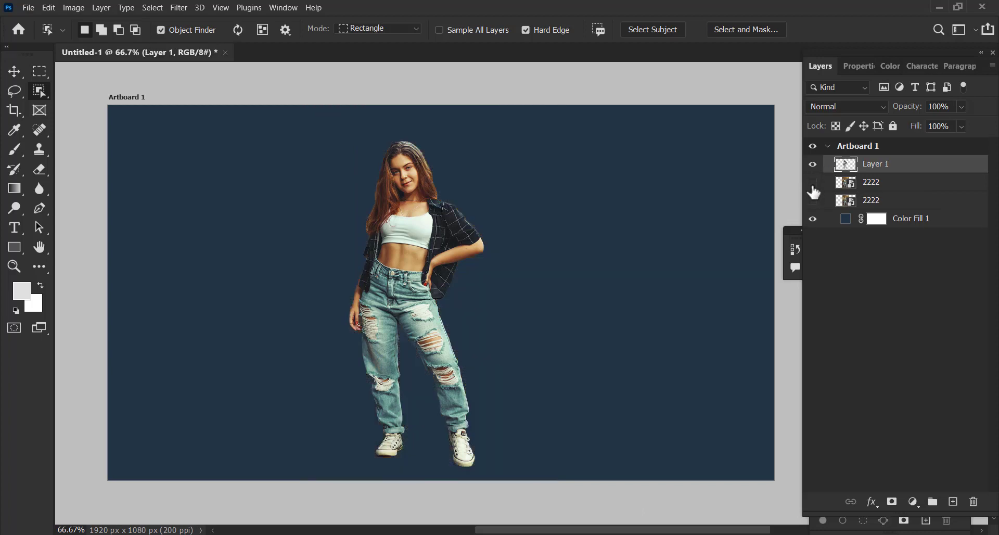
left_click(815, 166)
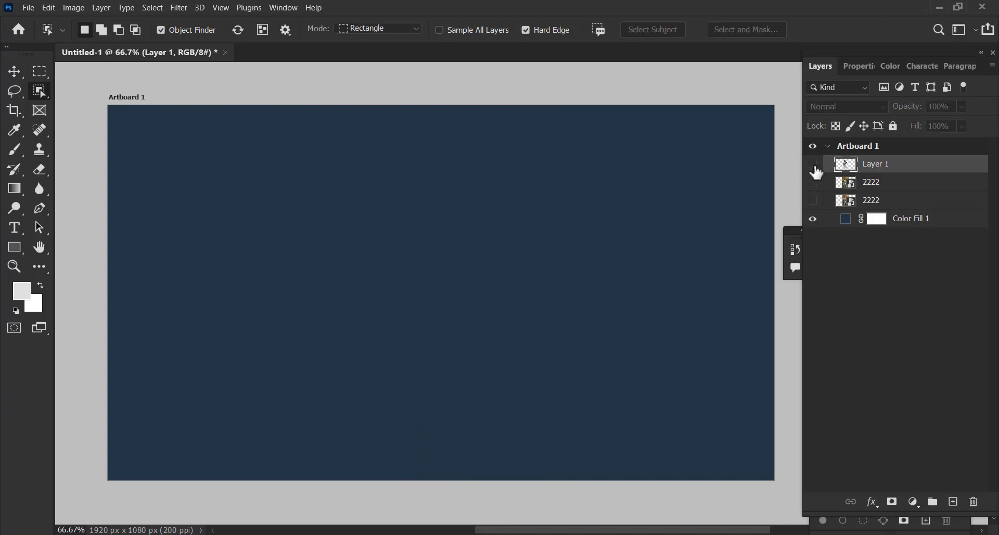
left_click(813, 165)
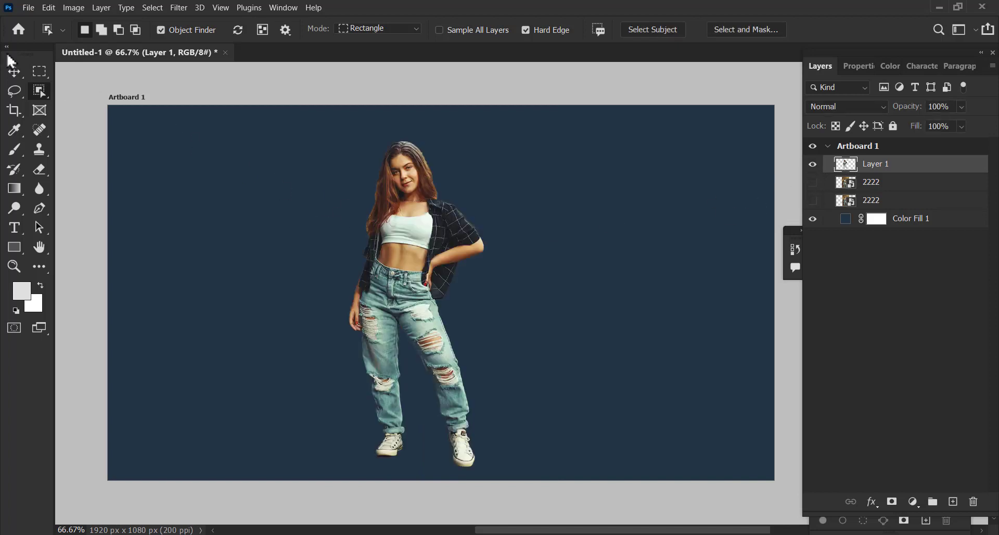
Duplicate the woman's cutout and arrange the two cutouts side by side on the artboard
left_click(15, 71)
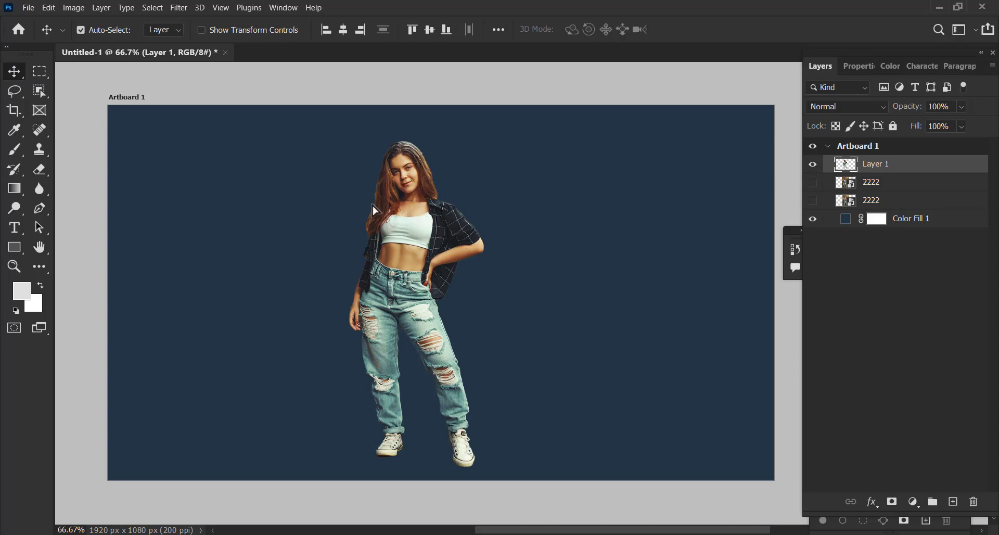
left_click_drag(426, 208, 572, 196)
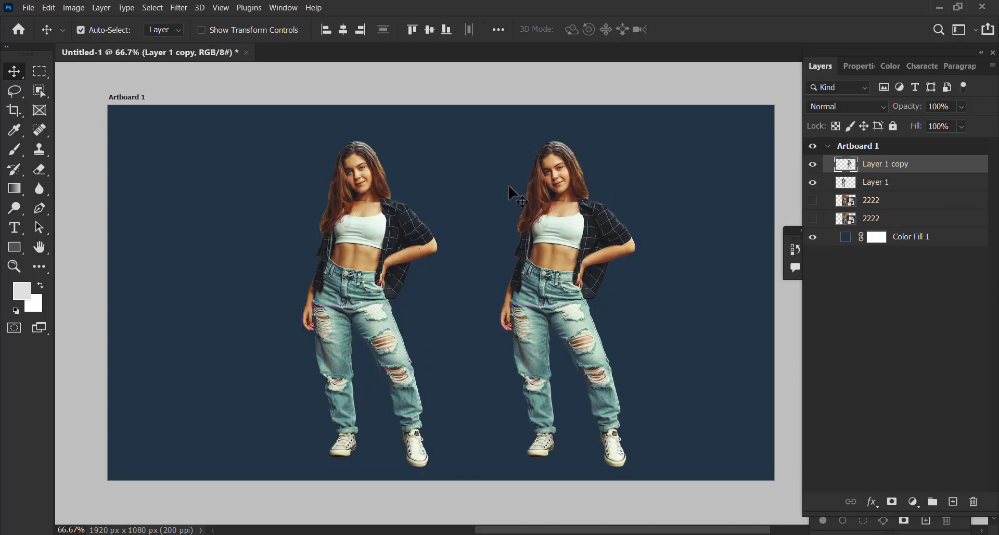
Draw a white triangle about 481 by 416 px over the first cutout of the woman with the Triangle Tool
key("ctrl+plus")
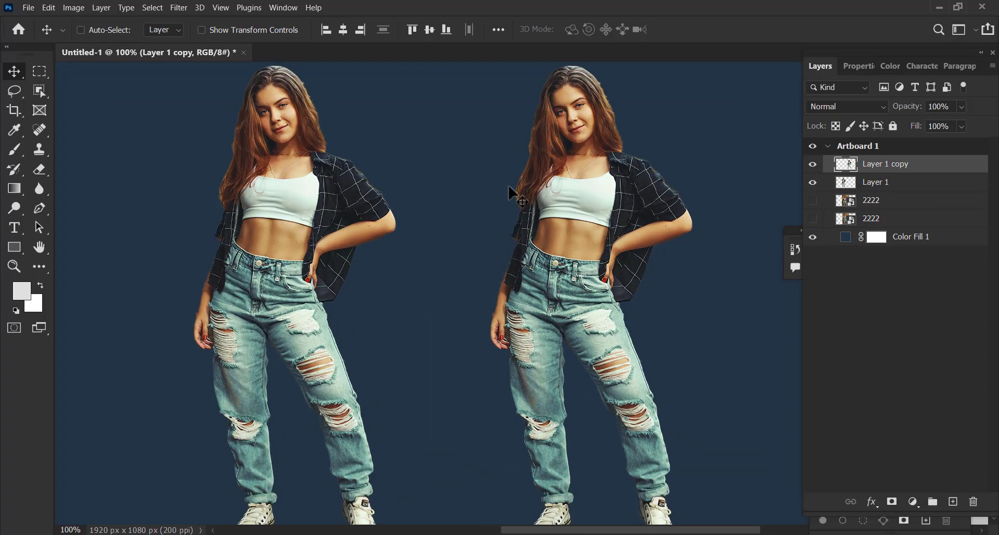
left_click_drag(327, 165, 407, 177)
left_click_drag(422, 172, 395, 209)
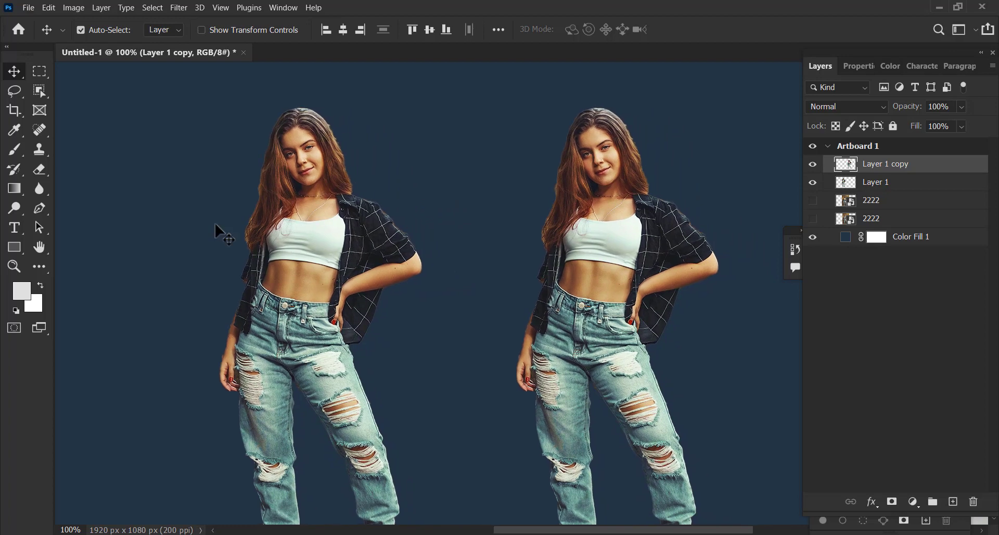
left_click(16, 244)
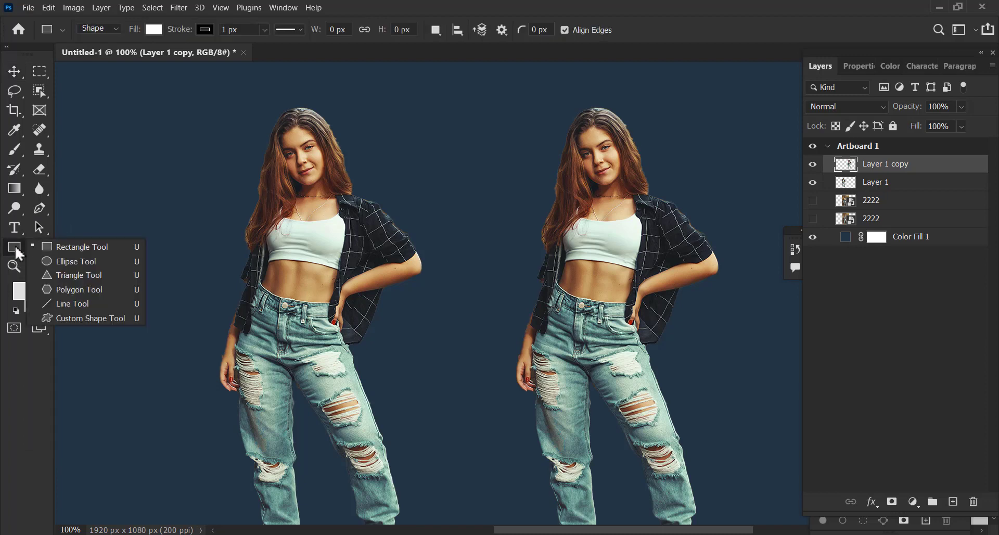
left_click(111, 275)
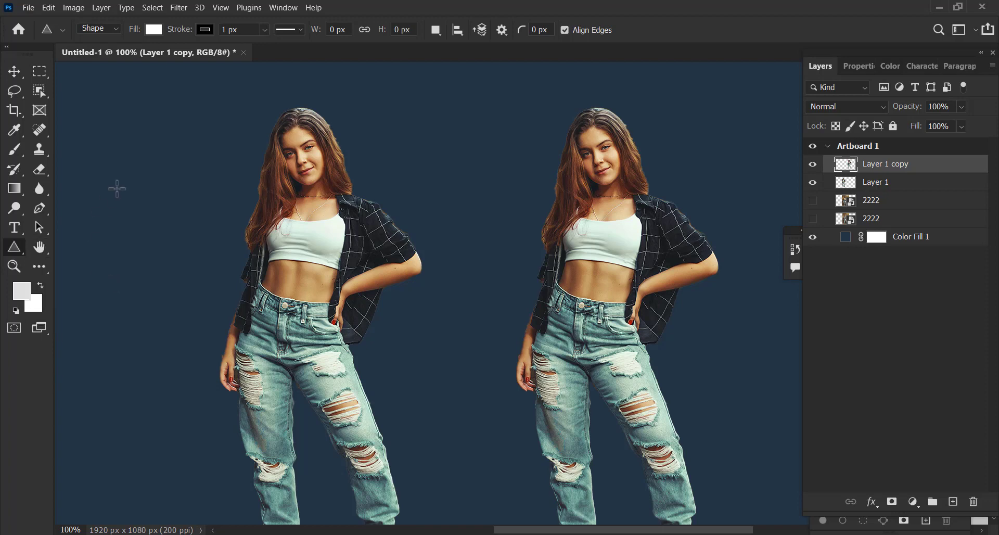
left_click_drag(129, 153, 588, 446)
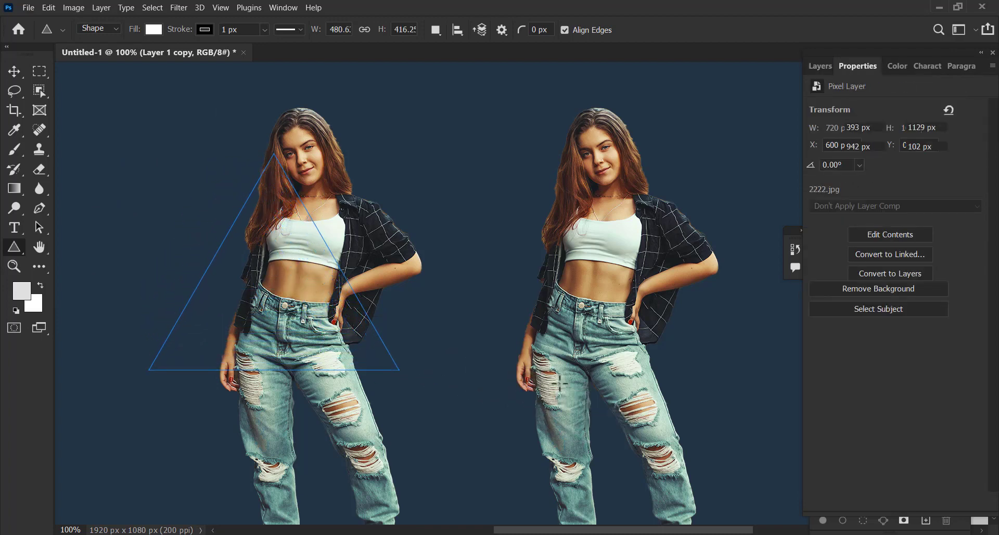
Remove the triangle's stroke and move the shape lower, over the first cutout's waist and legs
left_click(16, 72)
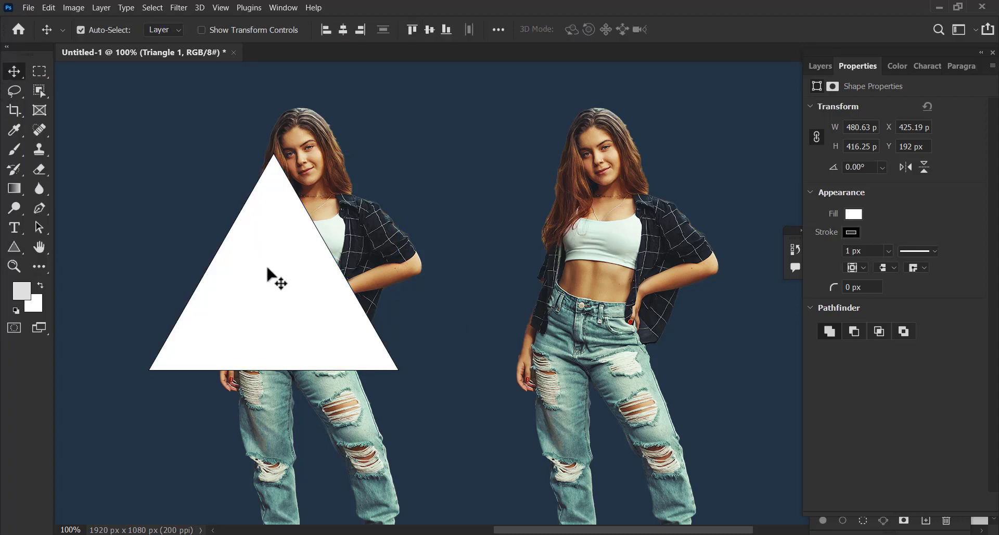
left_click_drag(274, 289, 248, 315)
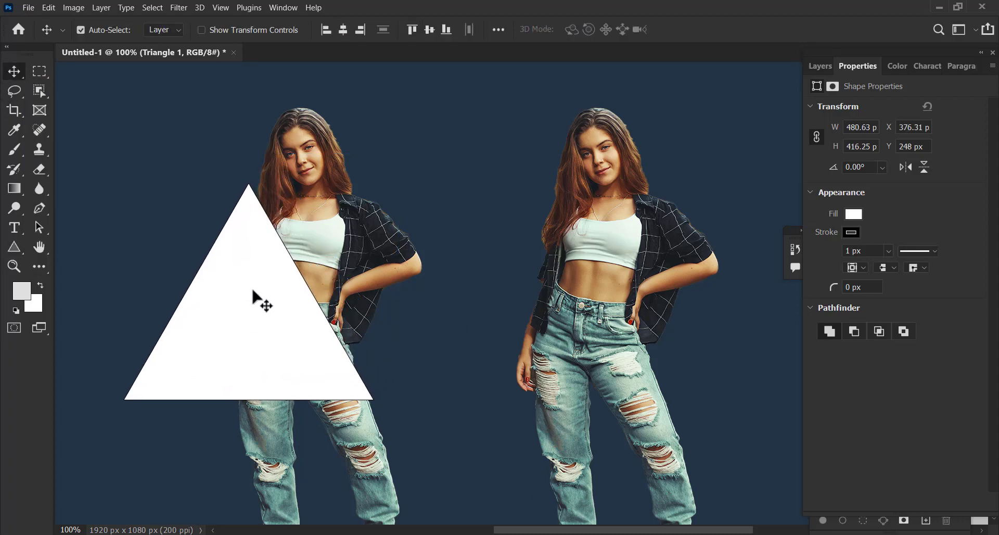
left_click(852, 233)
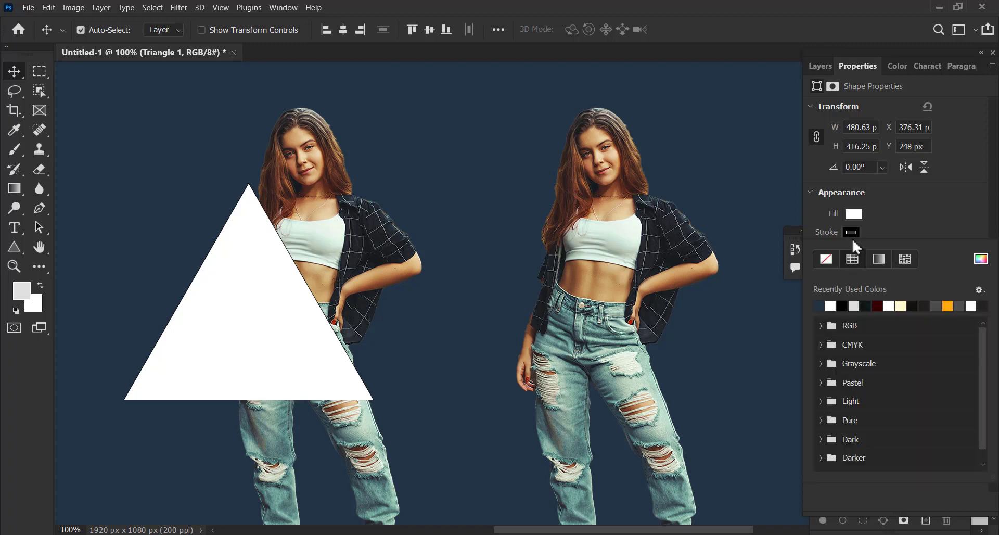
left_click(827, 264)
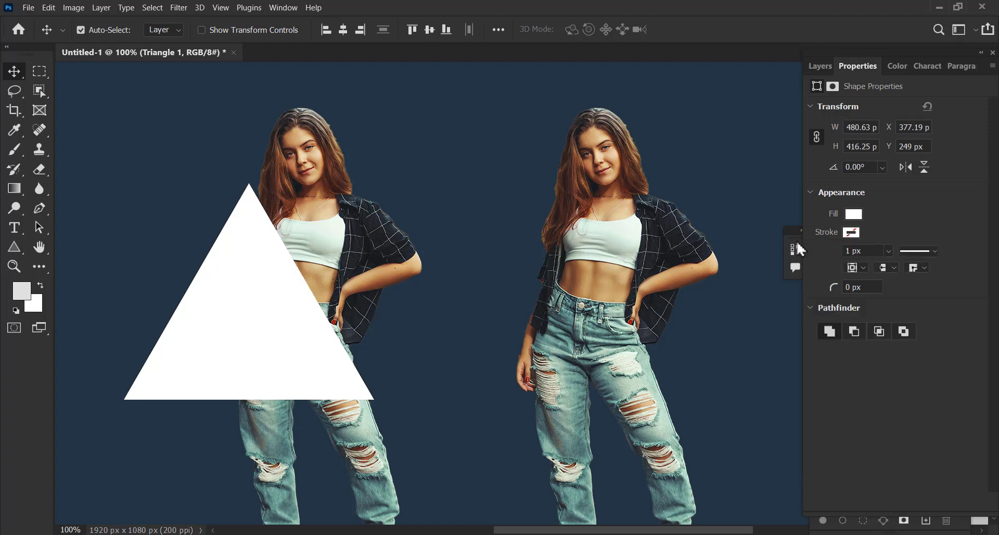
mouse_move(292, 331)
left_mouse_down()
mouse_move(246, 354)
mouse_move(255, 346)
mouse_move(264, 354)
left_mouse_up()
Rotate the triangle -60° so it points downward and place it with its flat edge at the first cutout's waist
key("ctrl")
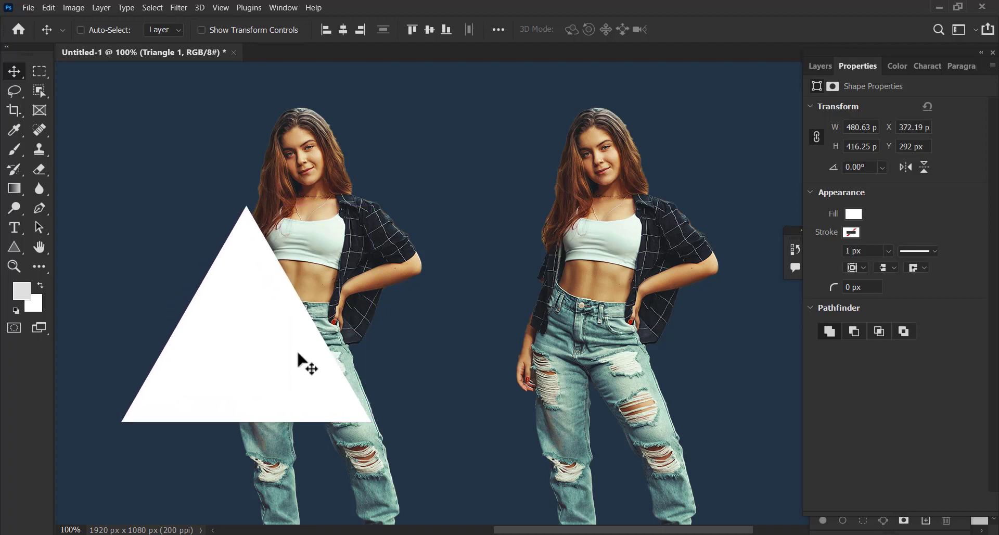
key("ctrl+t")
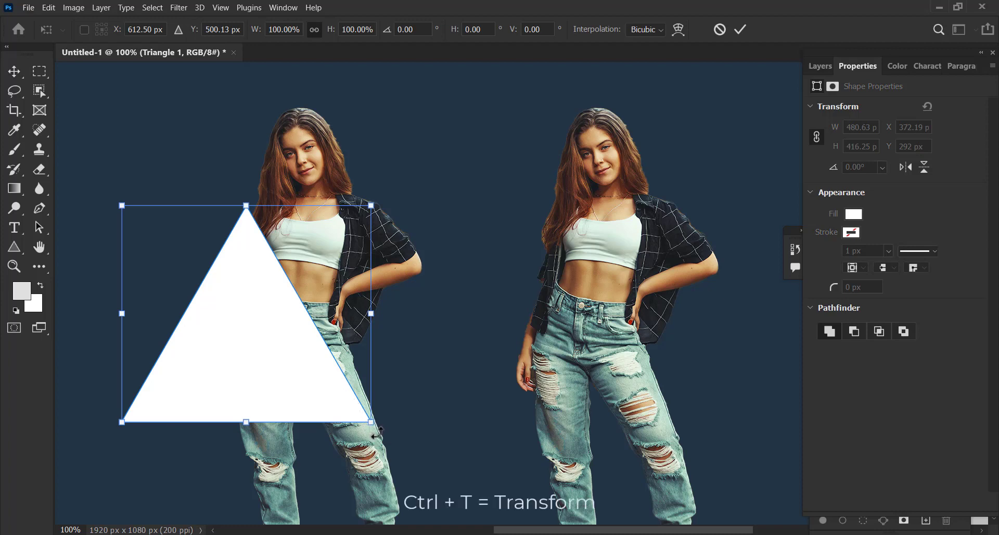
left_click_drag(378, 433, 471, 260)
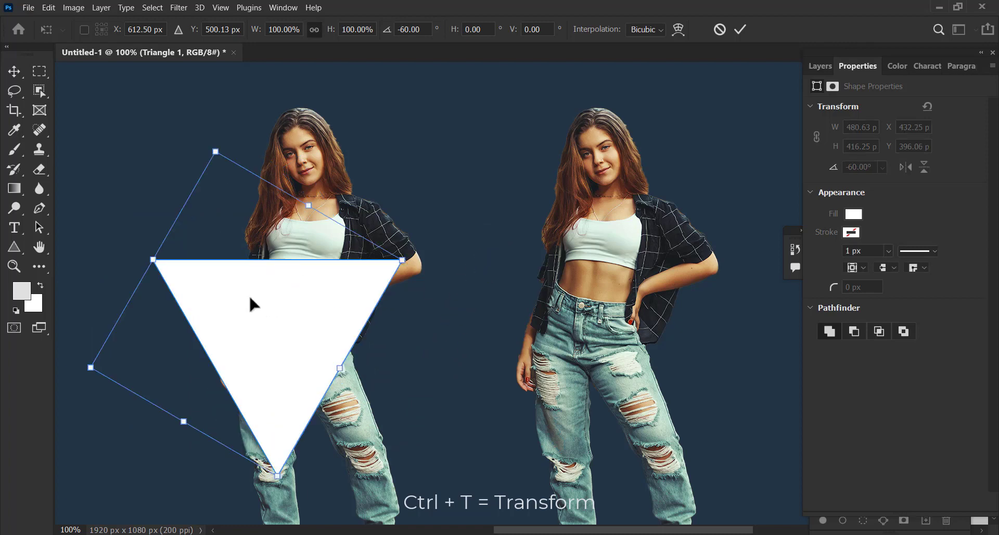
mouse_move(302, 333)
left_mouse_down()
mouse_move(305, 364)
mouse_move(302, 351)
left_mouse_up()
left_click(738, 34)
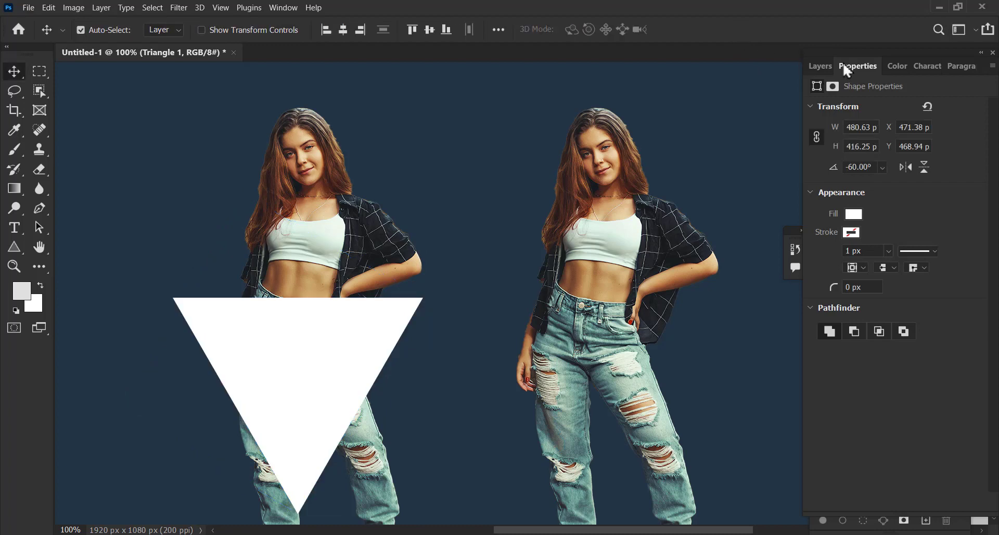
Move the Triangle 1 layer beneath both cutouts and fine-tune the first cutout's position over the triangle
left_click(824, 66)
left_click_drag(876, 165, 939, 204)
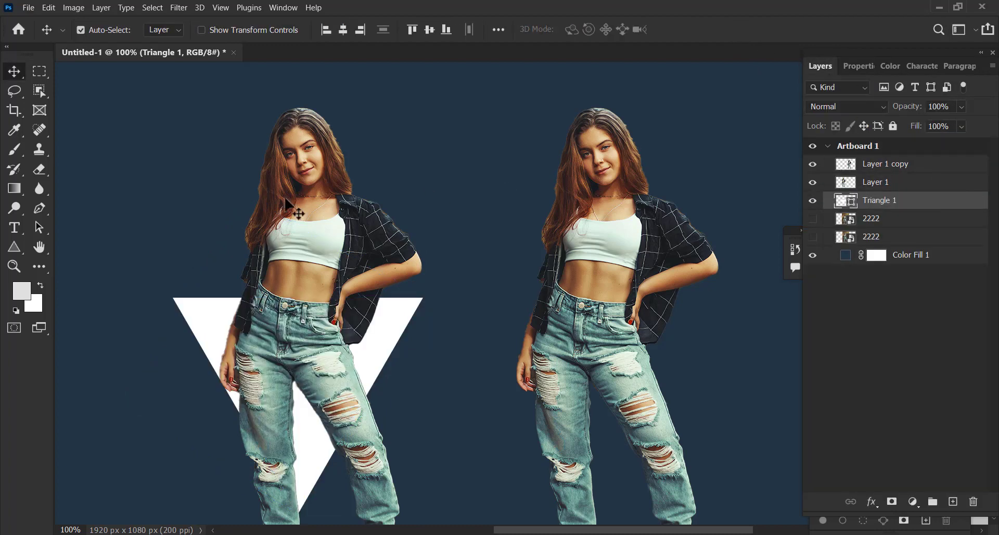
left_click_drag(397, 327, 400, 322)
left_click_drag(468, 308, 473, 282)
left_click_drag(311, 253, 314, 244)
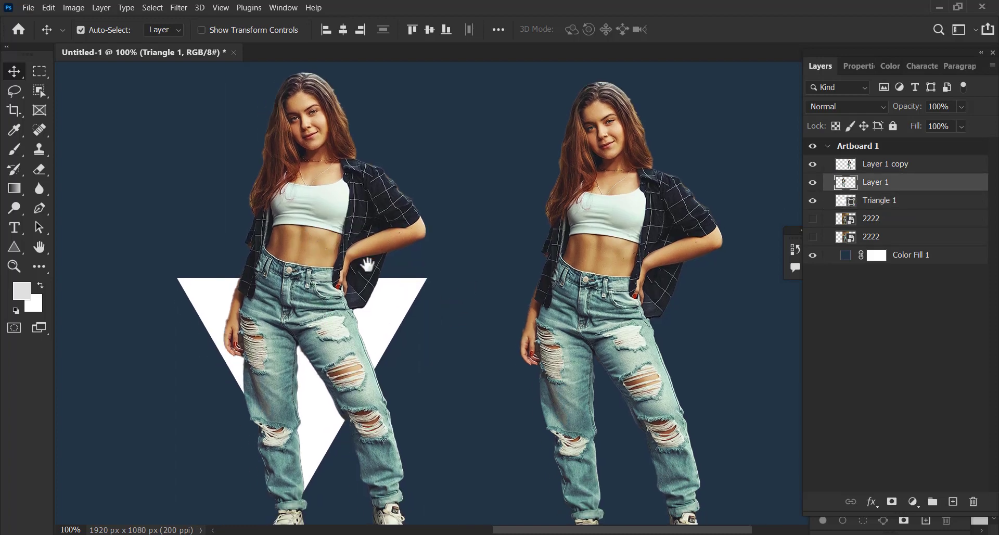
mouse_move(376, 265)
left_mouse_down()
mouse_move(376, 274)
mouse_move(357, 271)
mouse_move(377, 252)
left_mouse_up()
key("ctrl+minus")
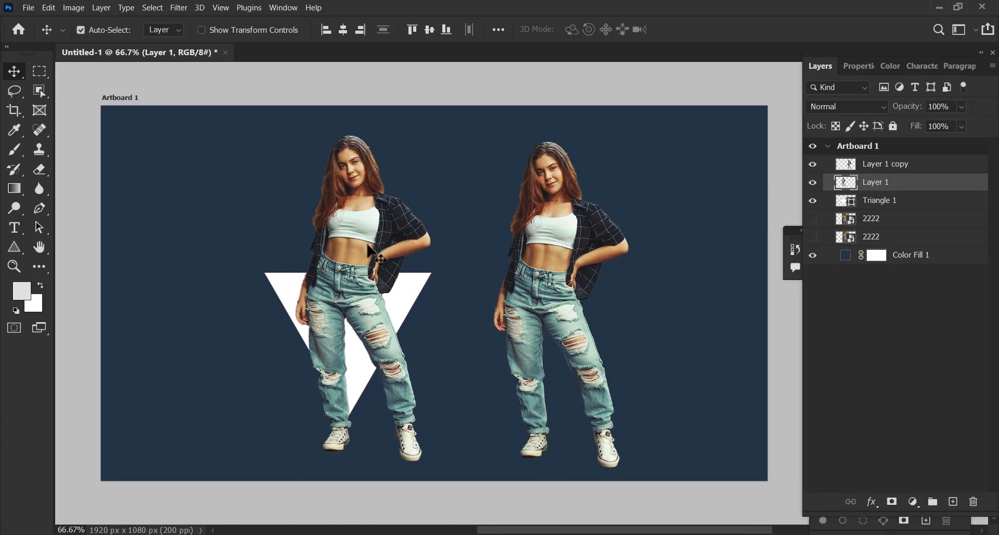
left_click_drag(371, 254, 371, 268)
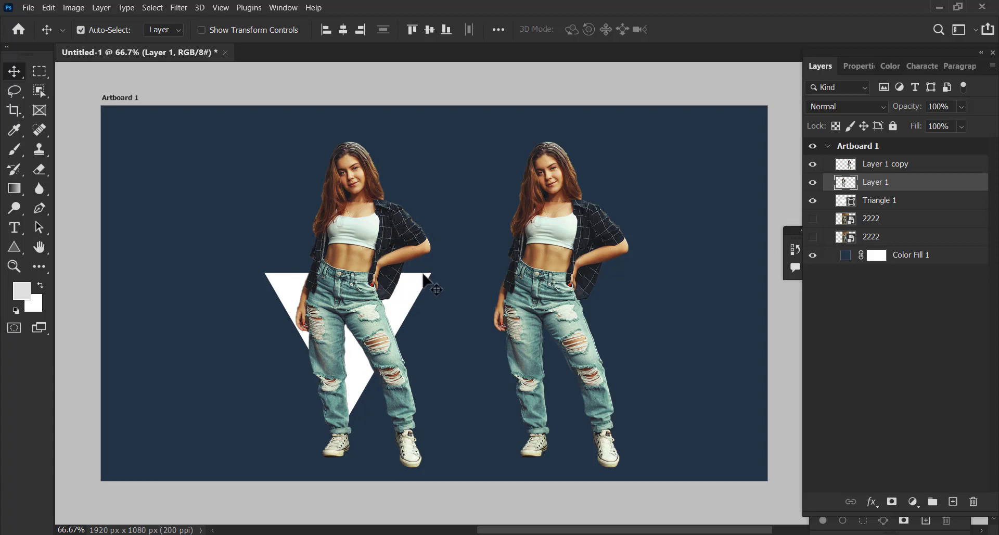
Toggle the visibility of Triangle 1 and Layer 1 to check which layer holds the frame and which the cutout
left_click(813, 201)
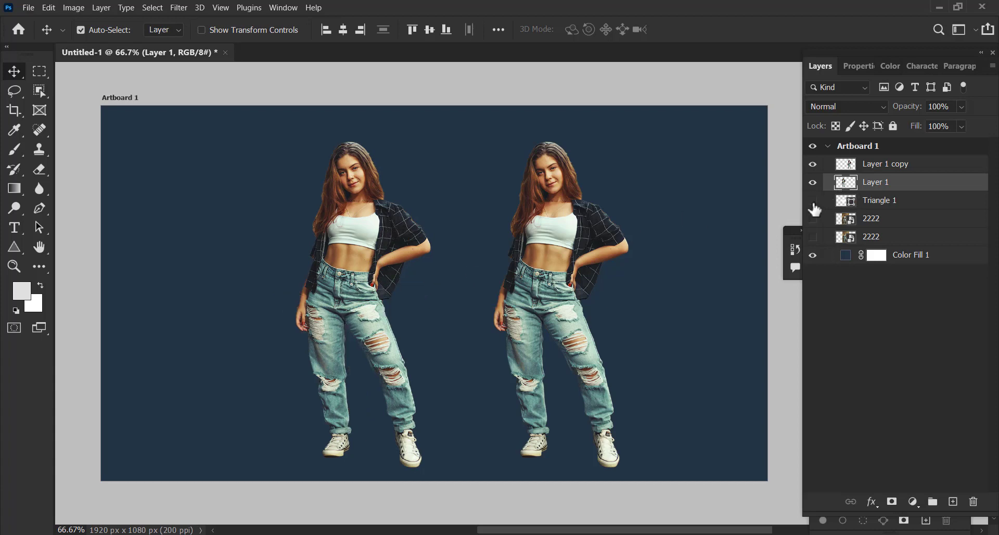
left_click(813, 201)
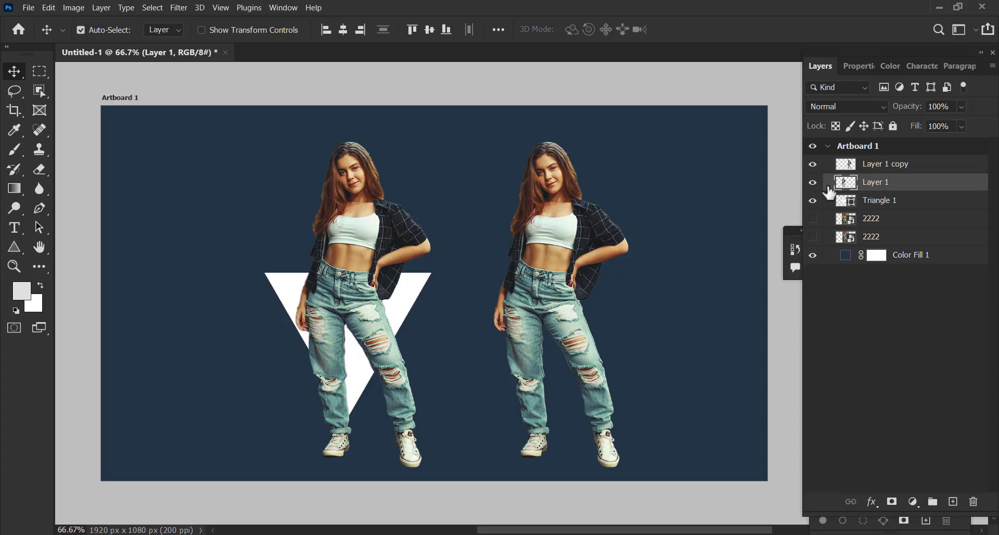
left_click(814, 185)
left_click(813, 183)
left_click(856, 205, "ctrl")
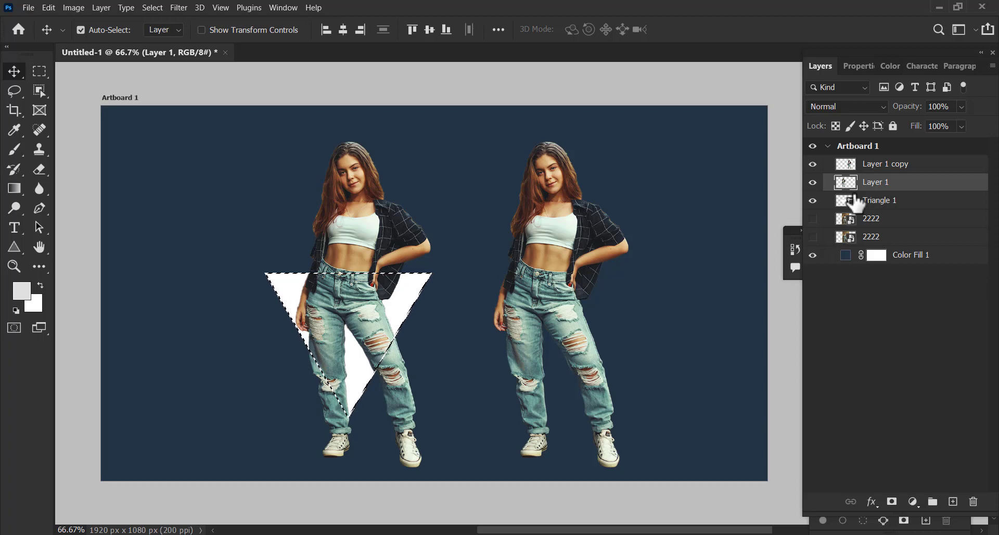
key("ctrl+plus")
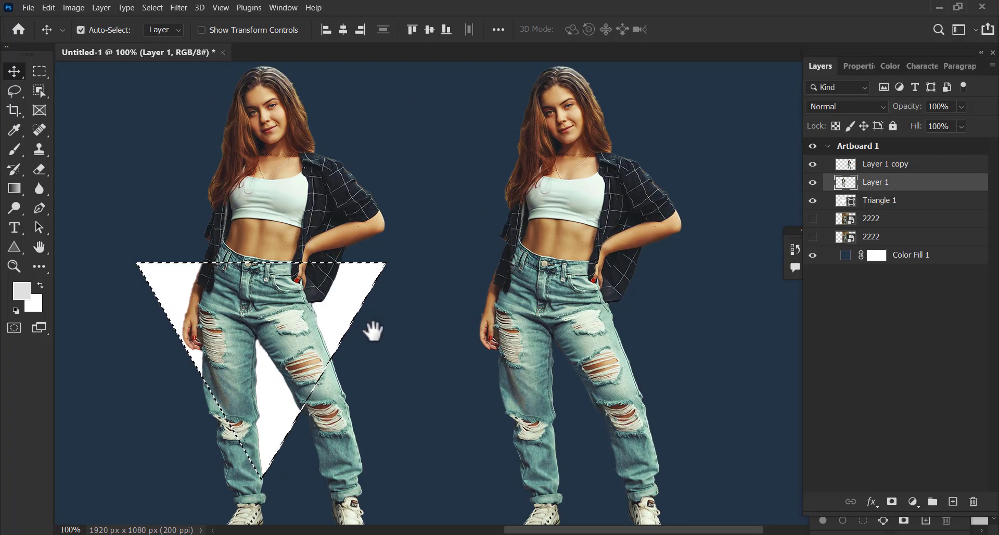
left_click_drag(372, 330, 395, 306)
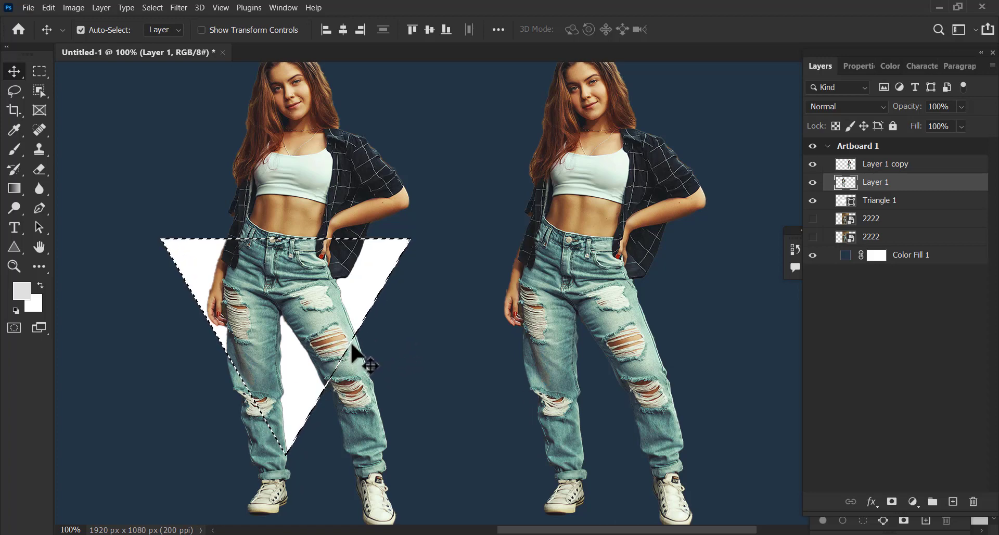
key("ctrl")
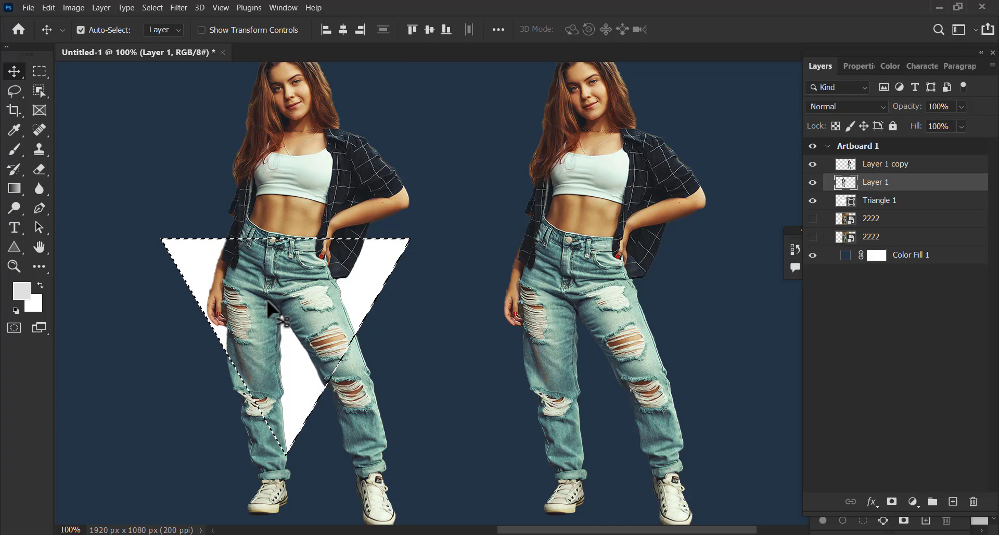
left_click(153, 7)
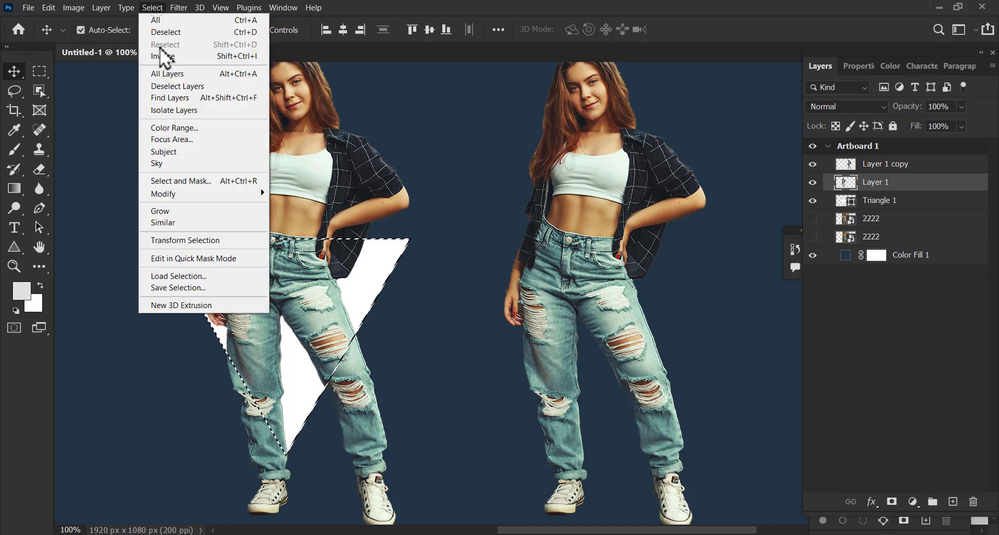
left_click(201, 35)
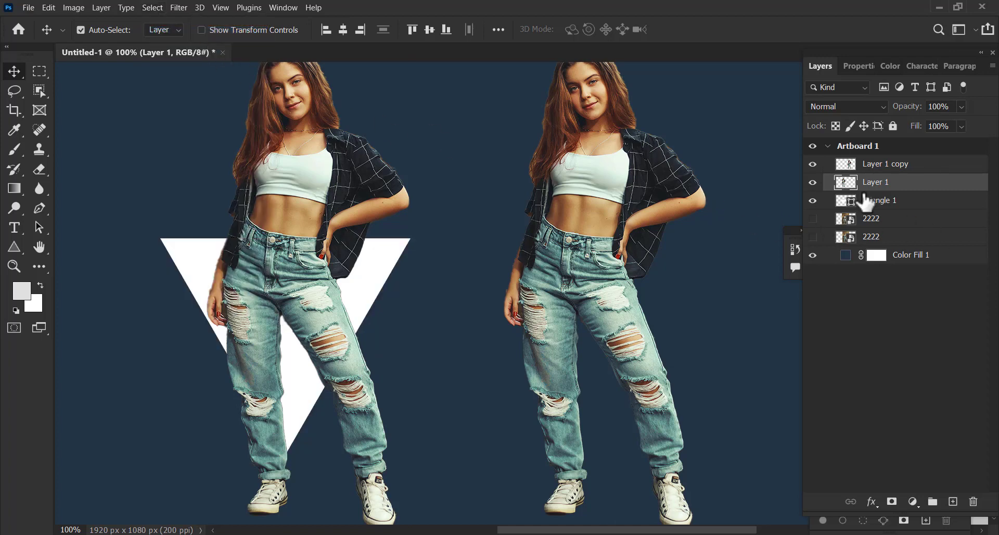
Toggle Layer 1 to identify its cutout, add a white layer mask to it and make its image content active
left_click(813, 183)
left_click(813, 183)
left_click(892, 502)
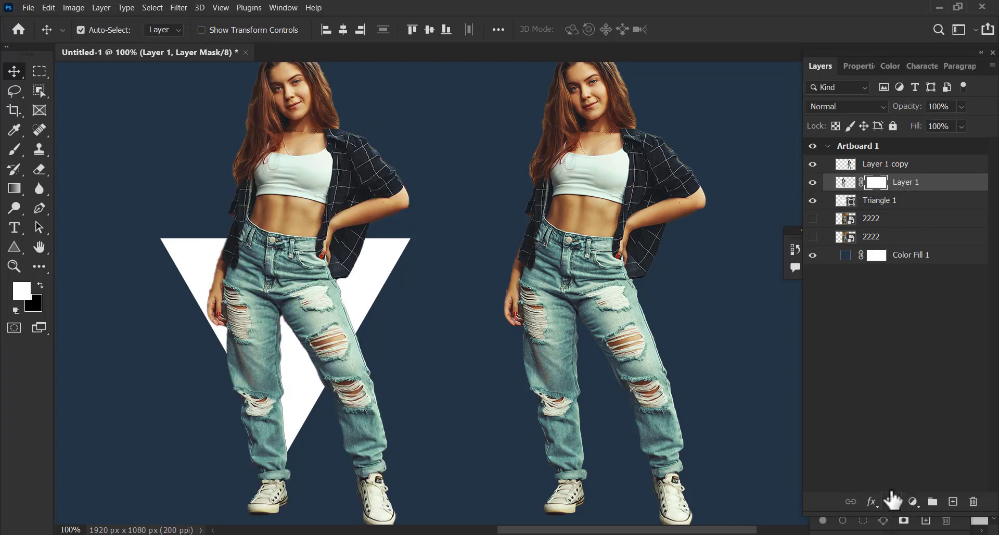
left_click(847, 185)
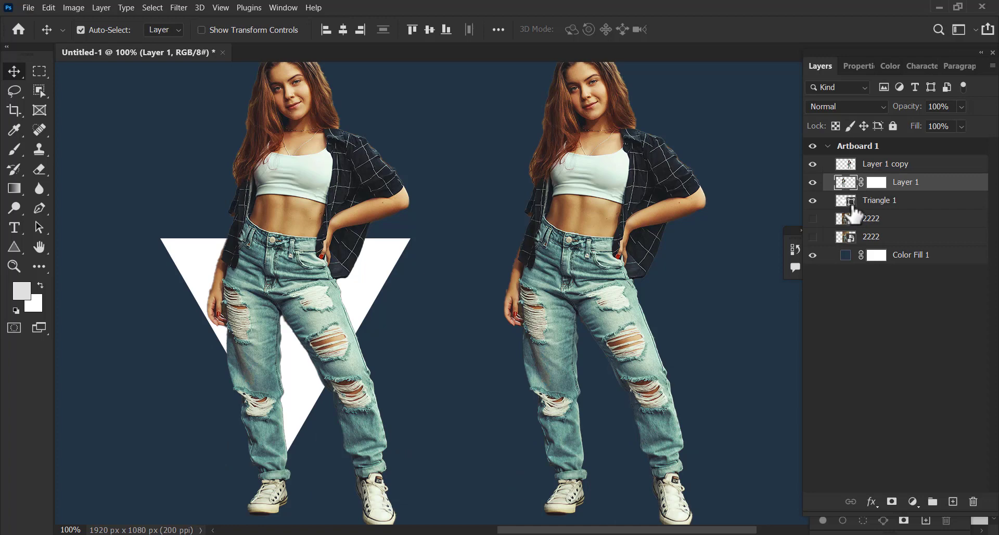
Load the Triangle 1 shape's outline as a selection and invert it
left_click(853, 205, "ctrl")
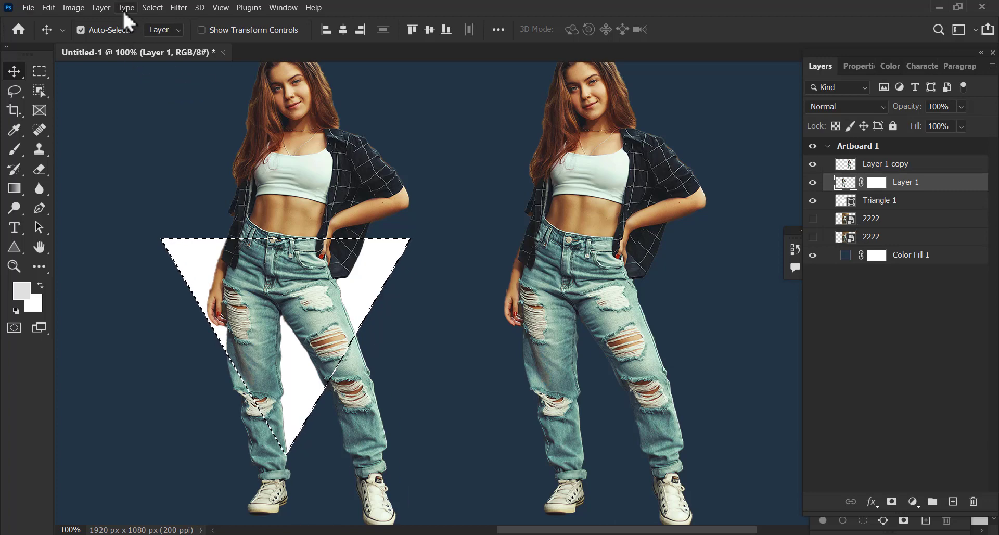
left_click(153, 8)
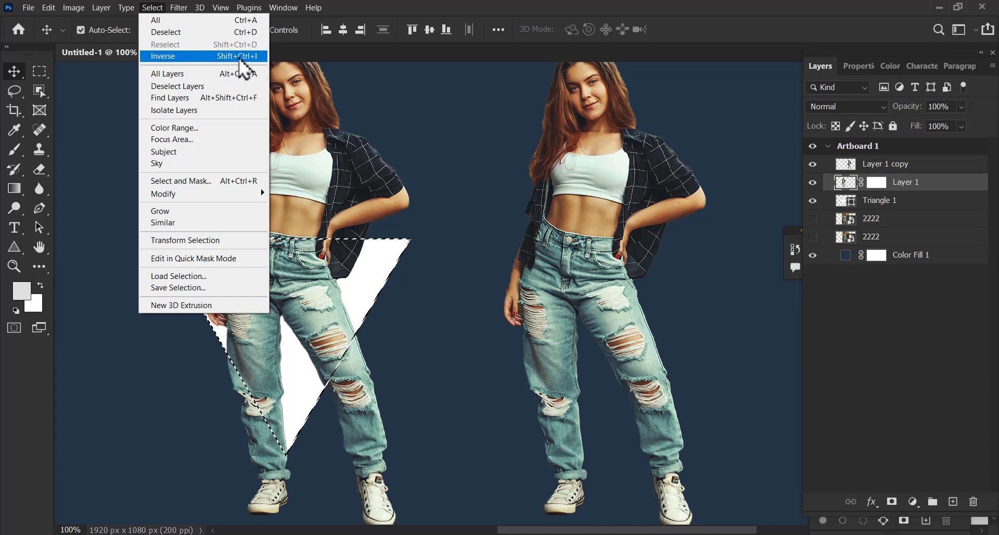
left_click(197, 57)
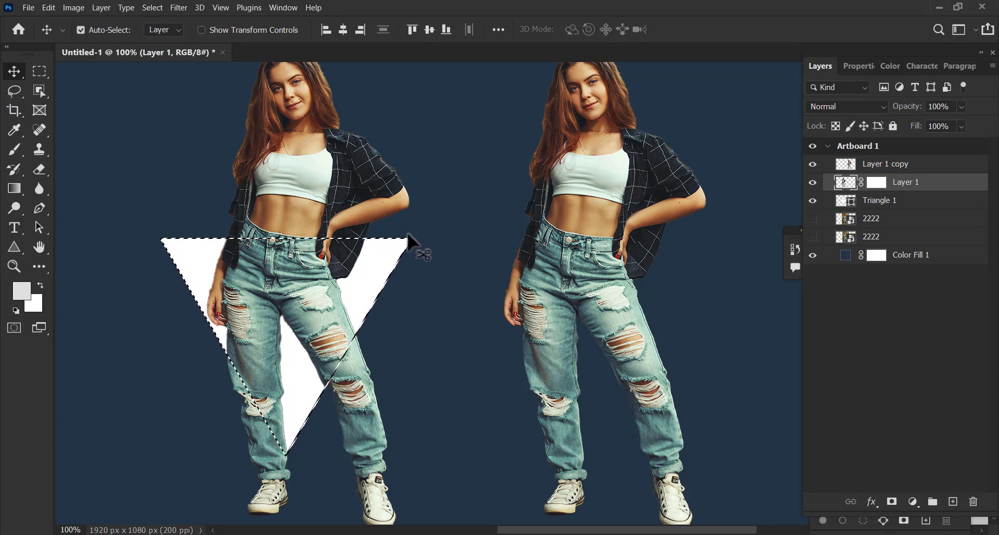
Make Layer 1's mask active and set up a black Soft Round brush of 141 px at 100% opacity
left_click(14, 151)
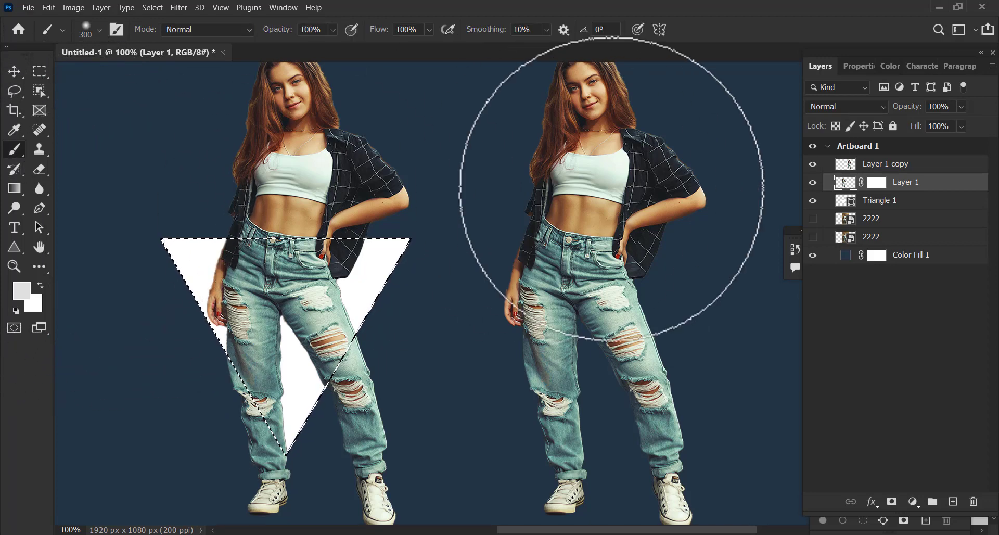
left_click(878, 183)
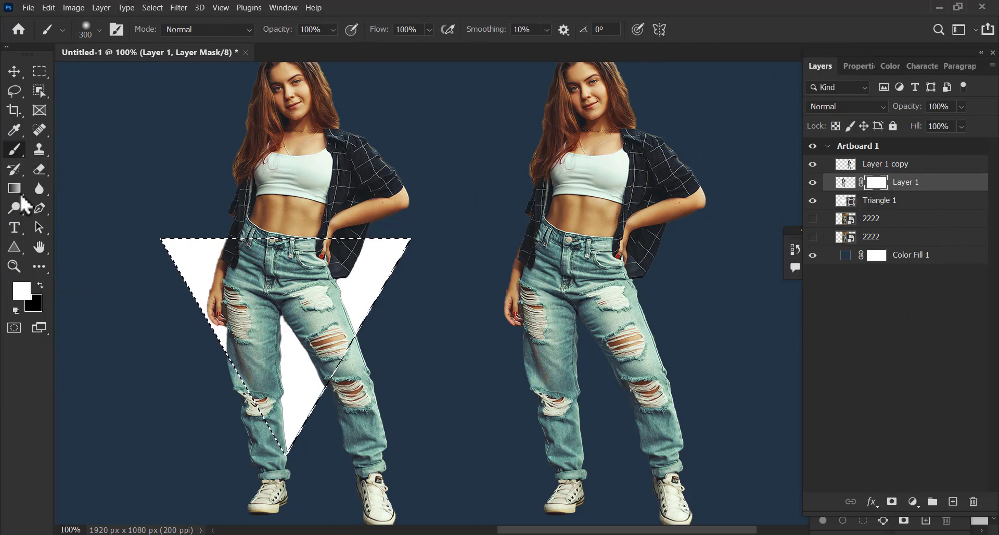
left_click(40, 287)
left_click(333, 32)
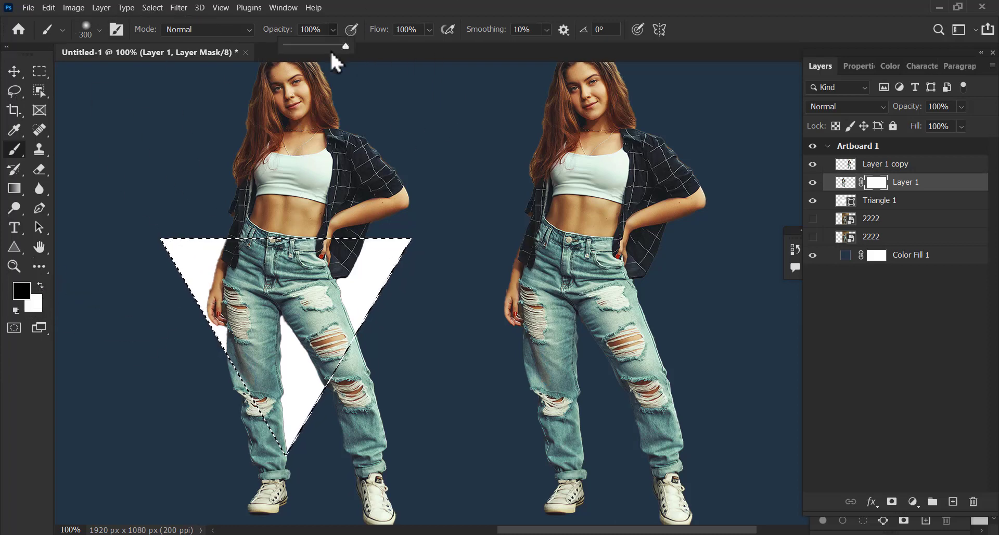
left_click_drag(348, 47, 352, 47)
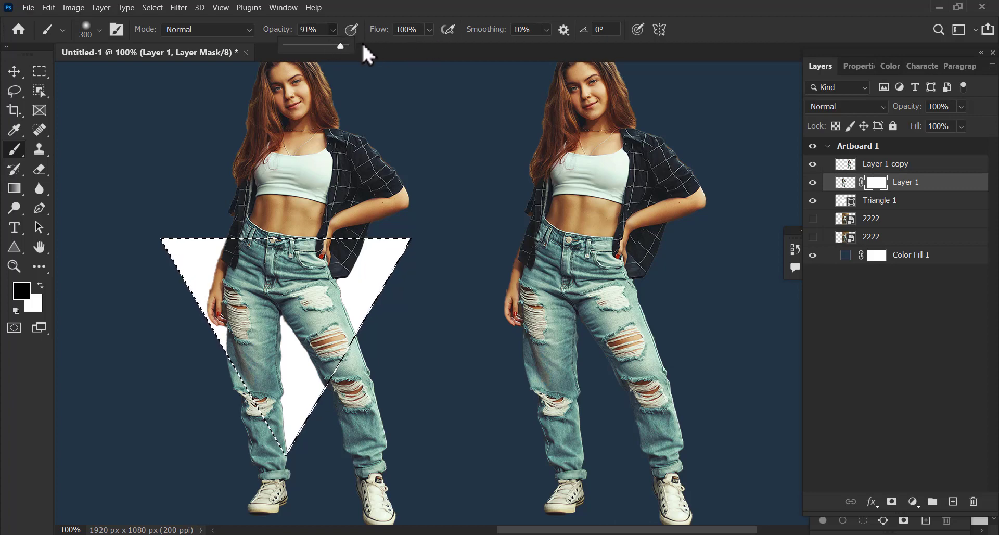
left_click_drag(340, 46, 349, 46)
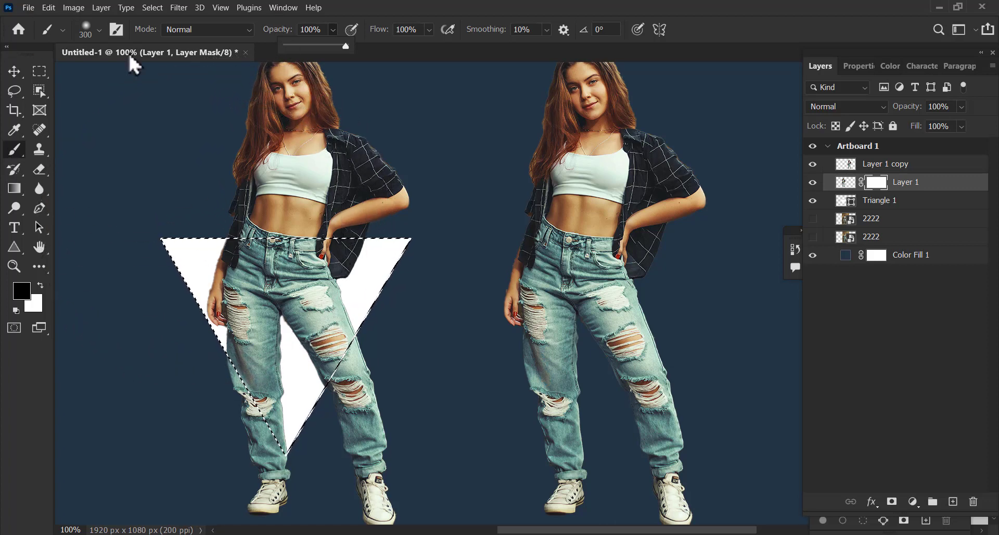
left_click(89, 34)
left_click_drag(137, 71, 126, 76)
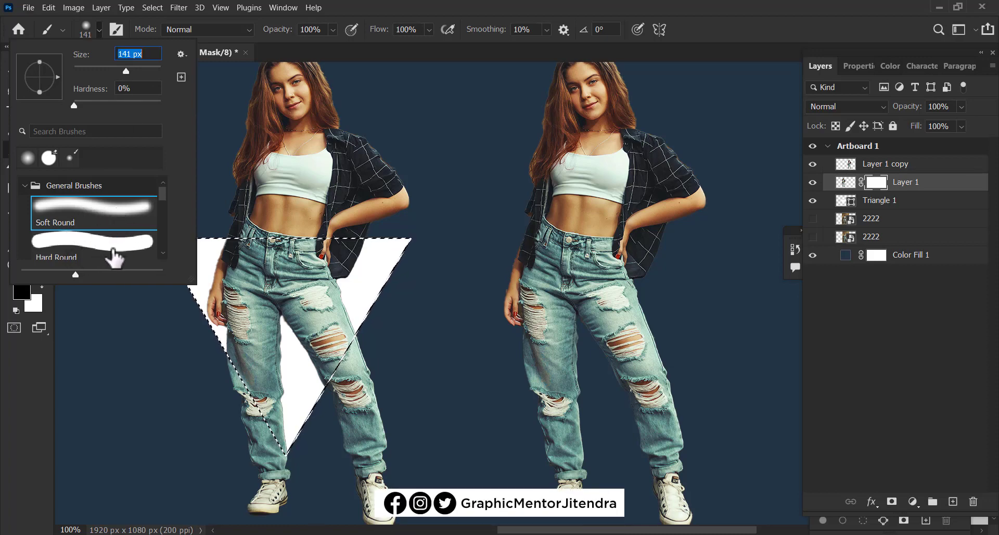
left_click(380, 50)
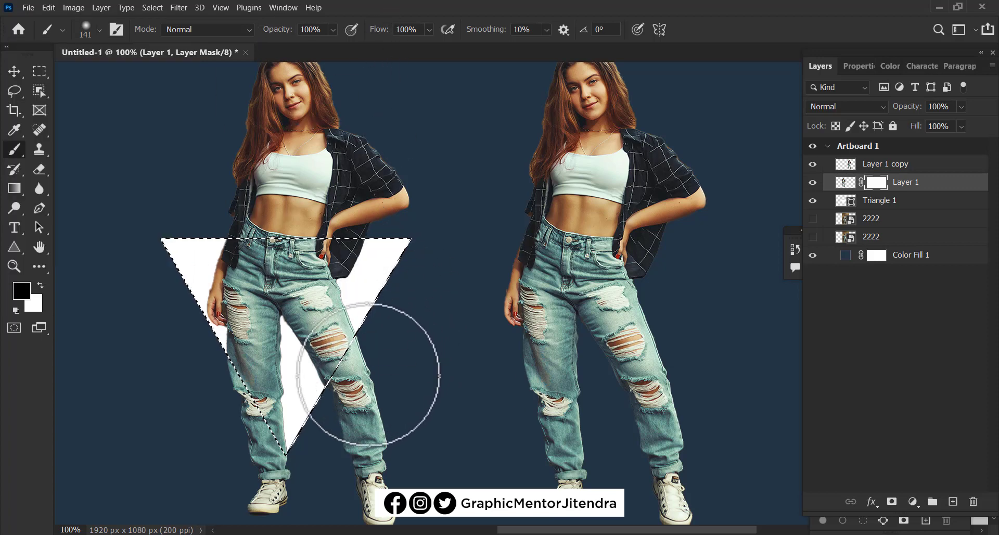
Paint black on Layer 1's mask to hide the legs and shoes outside the triangle, and deselect
left_click_drag(368, 374, 372, 369)
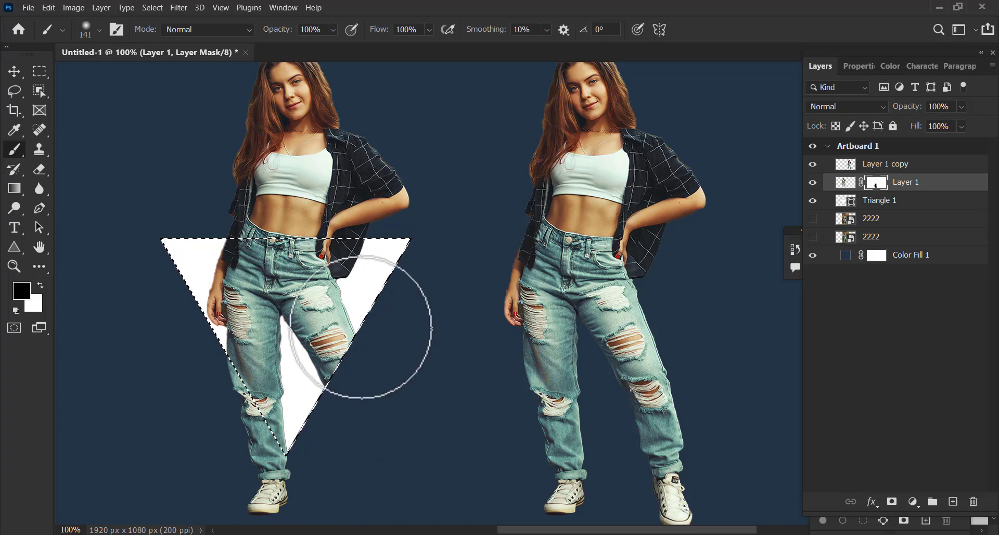
mouse_move(277, 354)
left_mouse_down()
mouse_move(235, 414)
mouse_move(212, 365)
left_mouse_up()
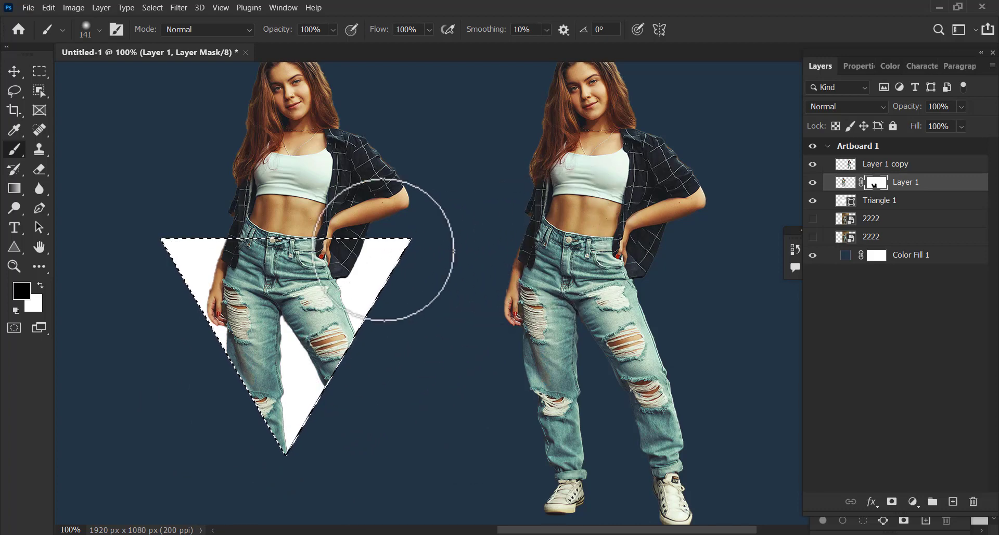
left_click(153, 8)
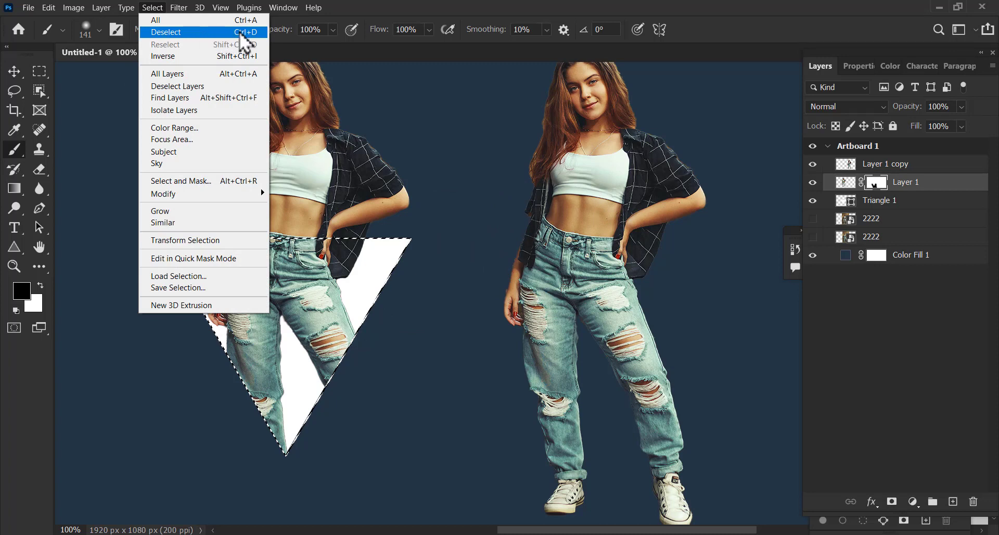
left_click(222, 33)
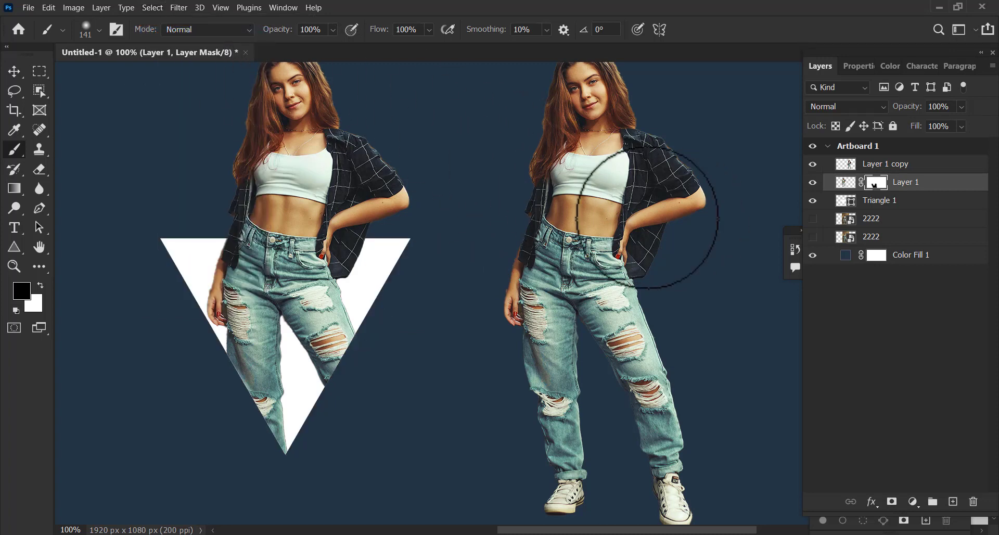
Examine the masked triangle pop-out, the second cutout and the empty background beside it
left_click(17, 74)
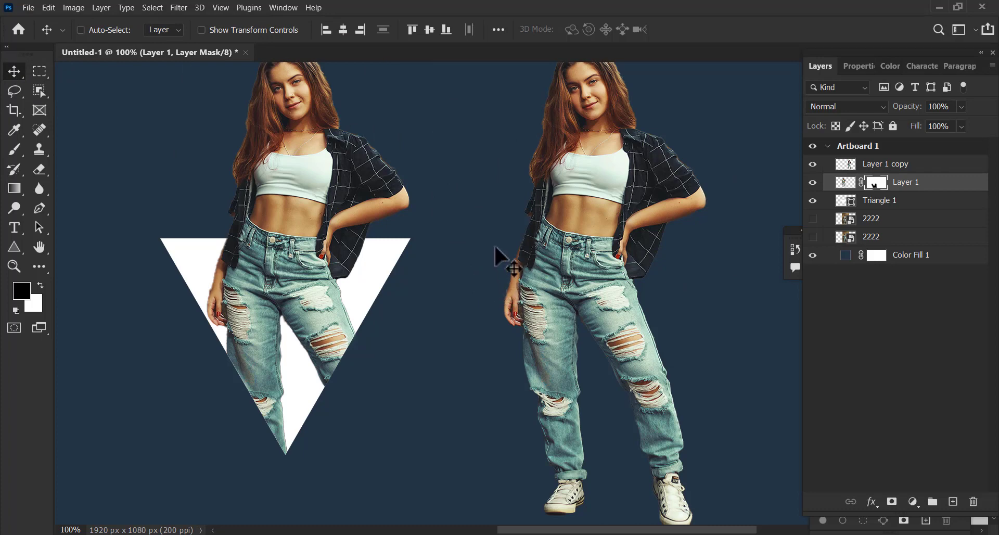
key("ctrl+plus")
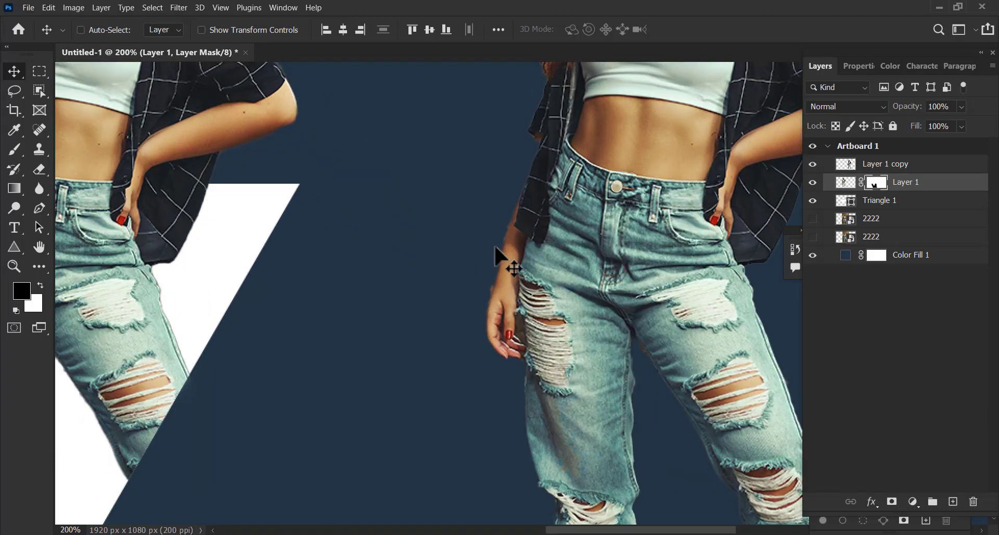
key("ctrl+minus")
key("ctrl+minus")
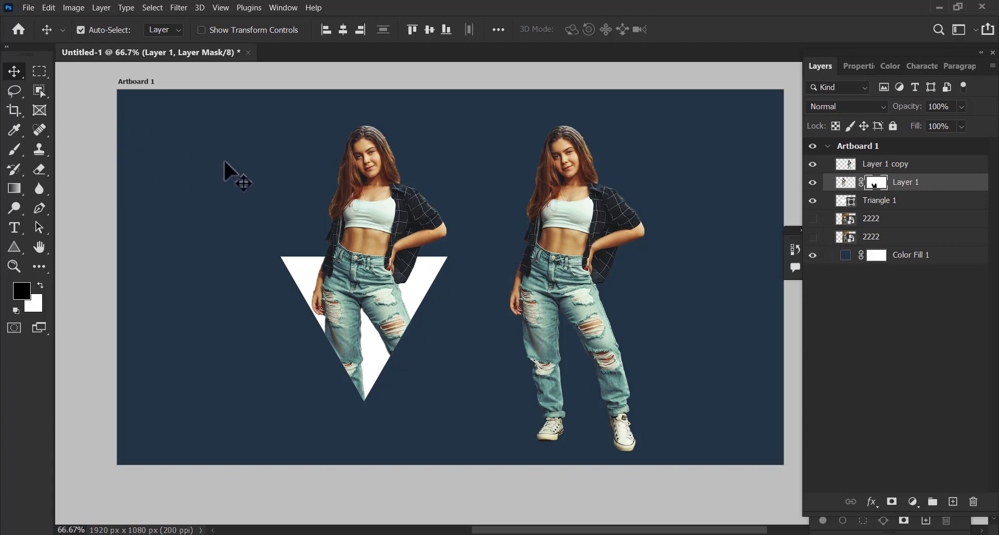
left_click_drag(224, 158, 411, 381)
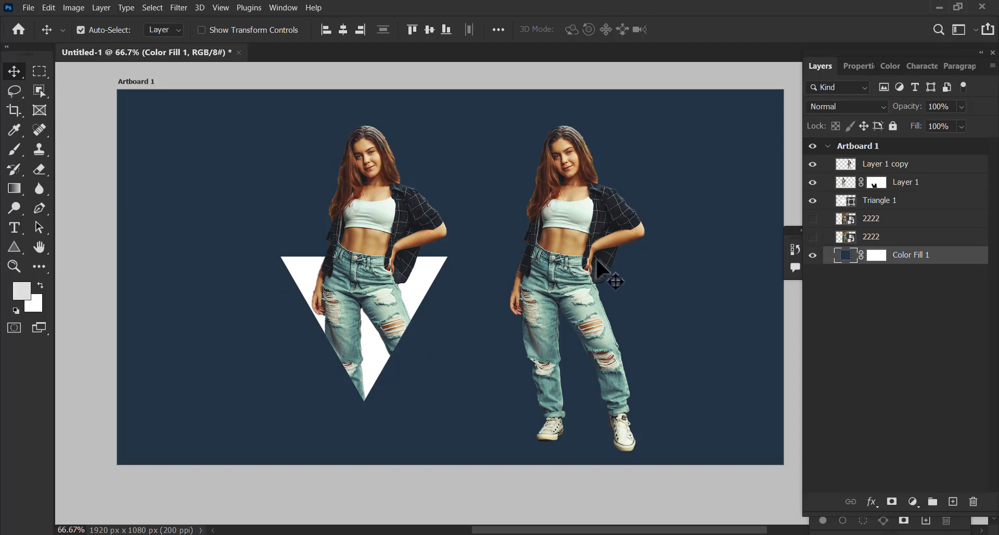
key("ctrl+plus")
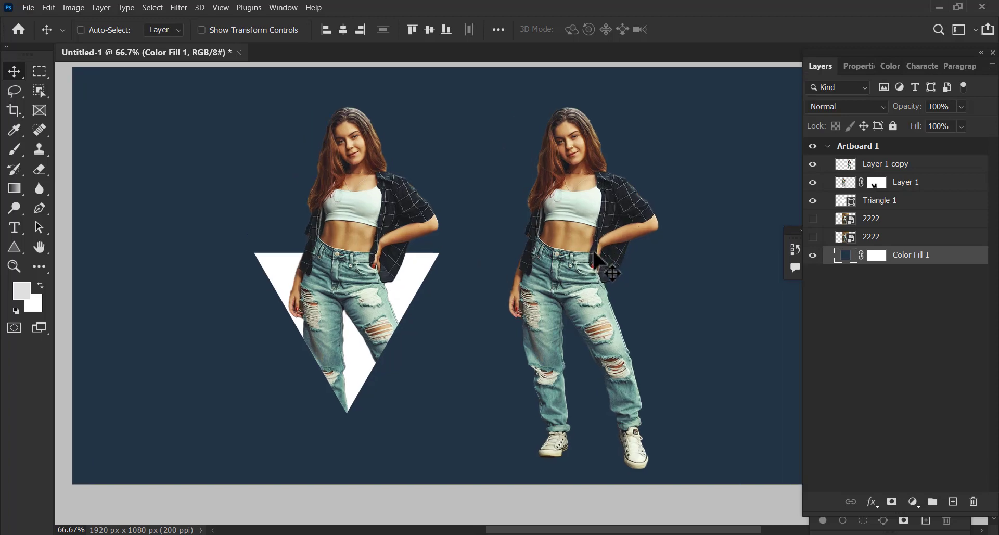
left_click_drag(624, 218, 435, 236)
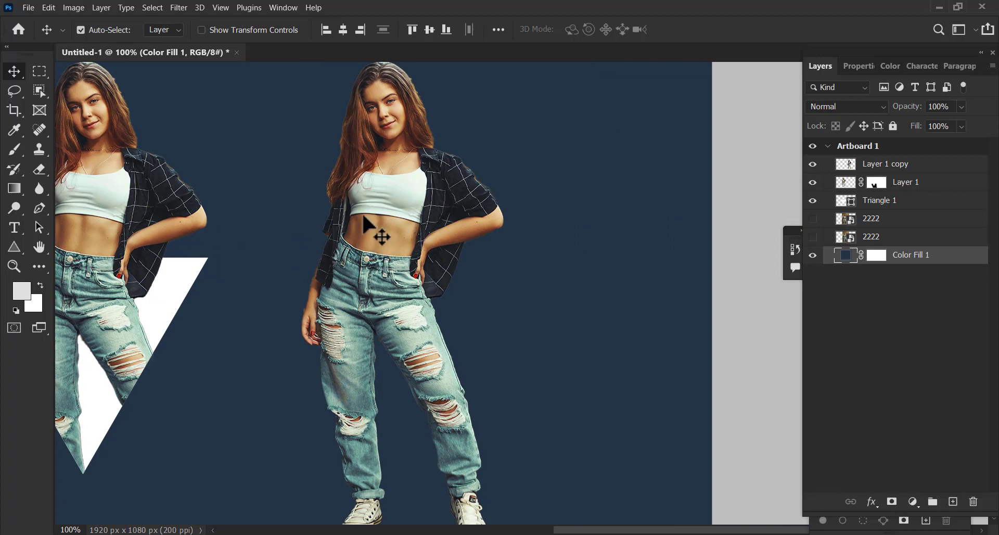
left_click_drag(448, 238, 214, 238)
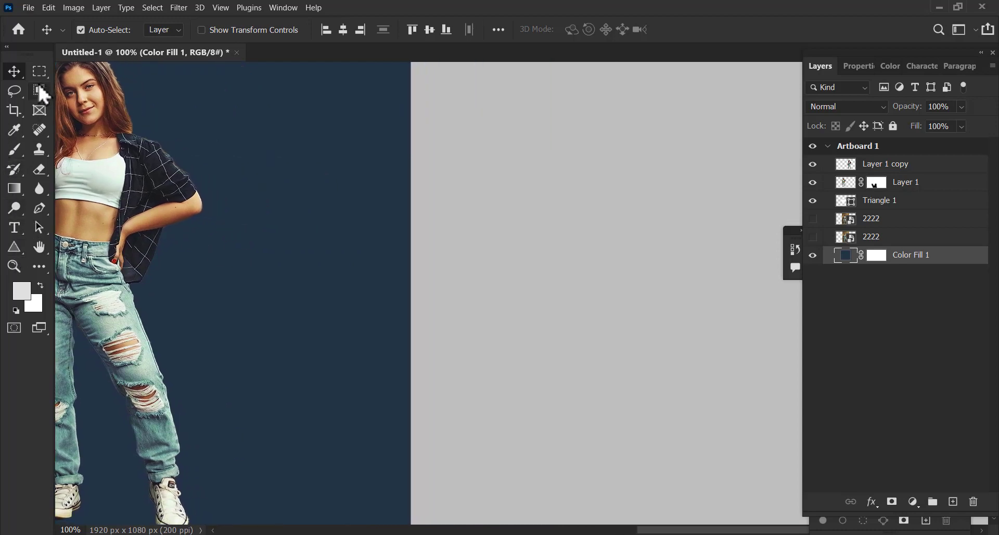
Add a new layer above Layer 1 copy and draw a tall rectangular marquee in the empty area beside the second cutout
left_click(848, 166)
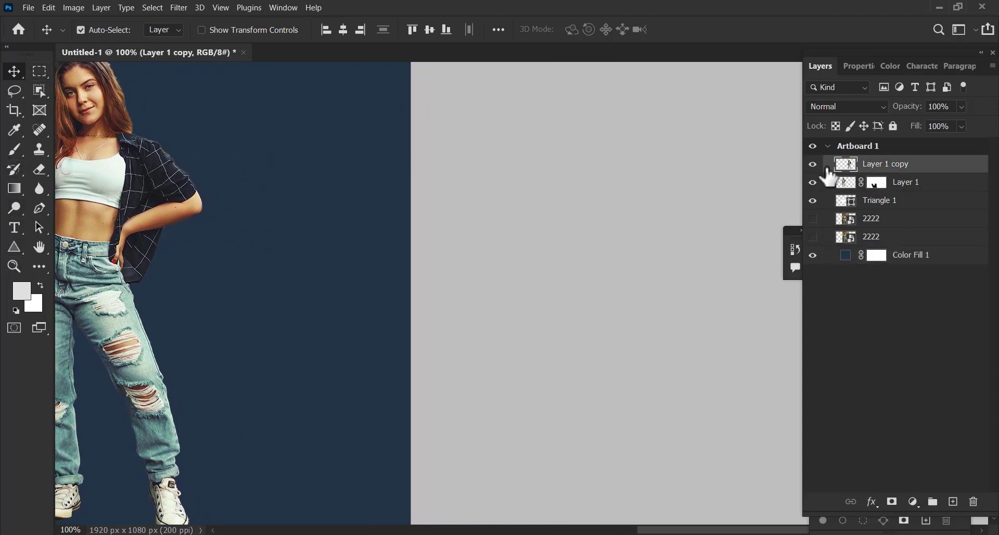
left_click(41, 76)
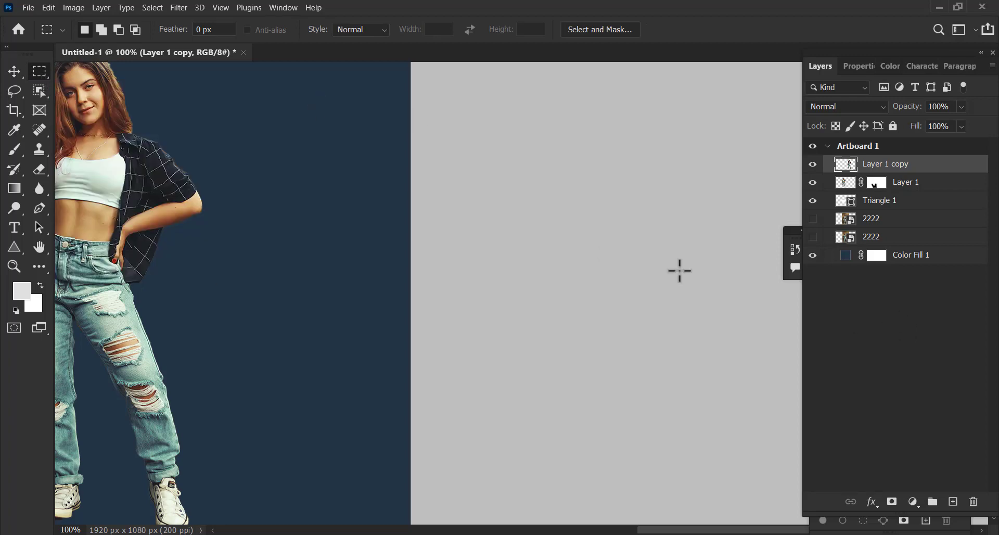
left_click(219, 29)
left_click(954, 502)
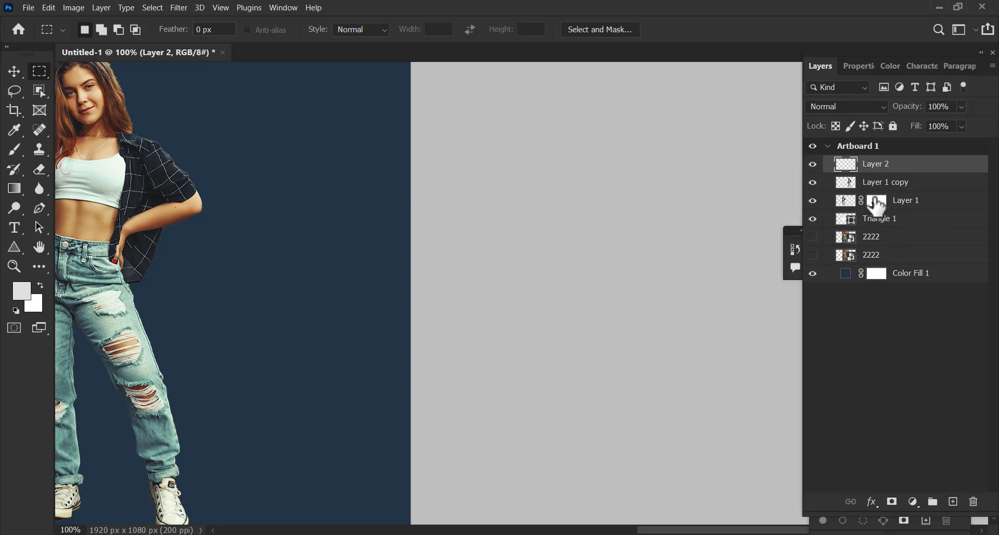
left_click_drag(353, 202, 473, 267)
left_click_drag(338, 147, 510, 367)
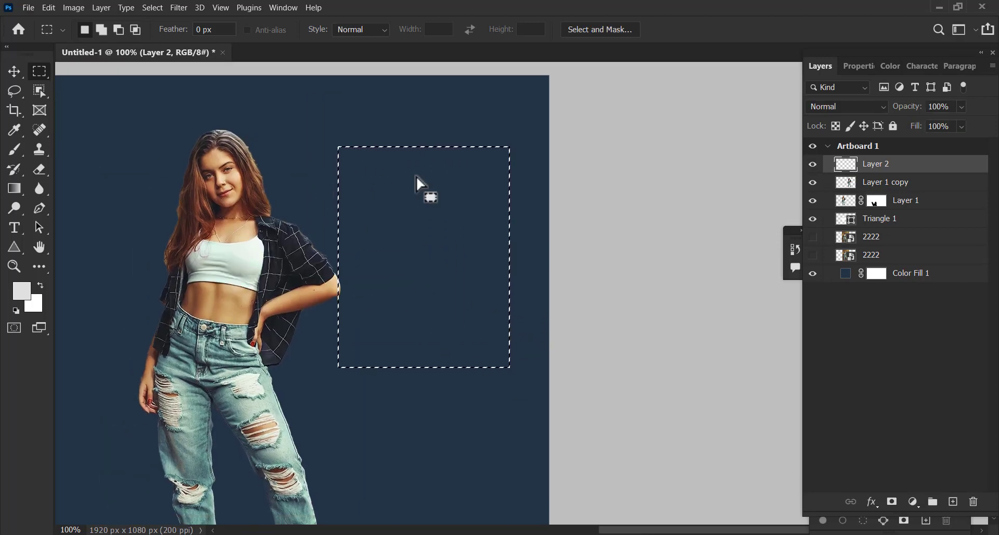
Set the foreground colour to the very light grey f5f5f5
left_click(23, 292)
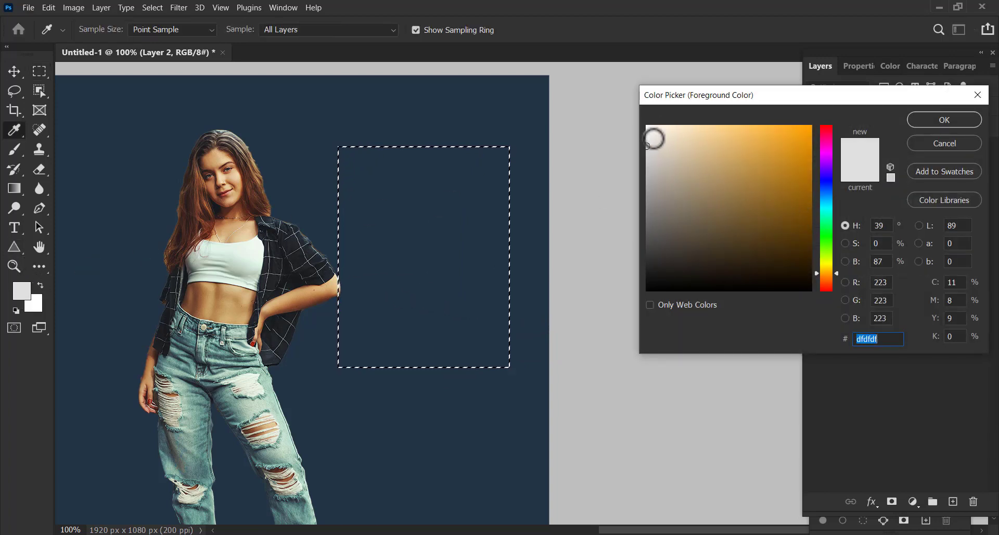
left_click_drag(648, 146, 642, 135)
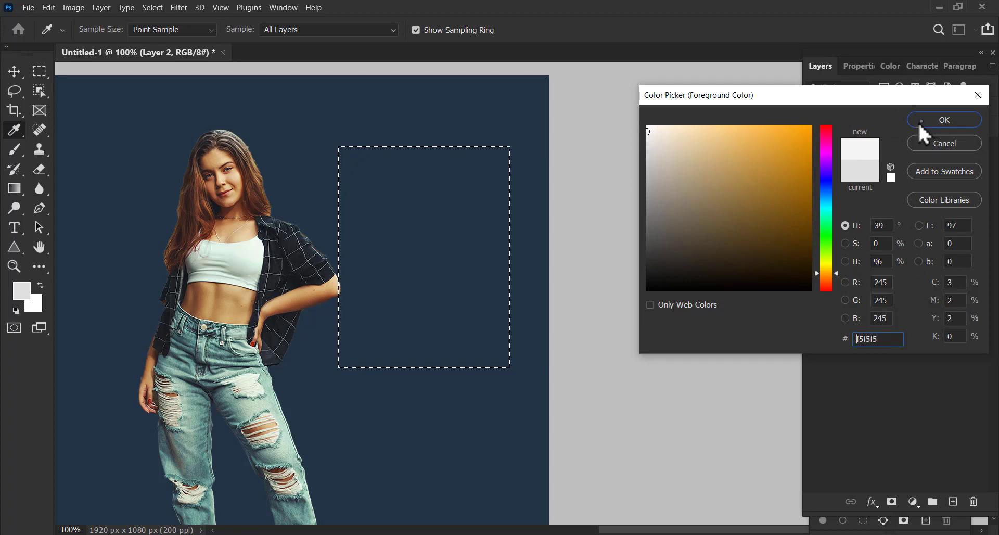
left_click(945, 120)
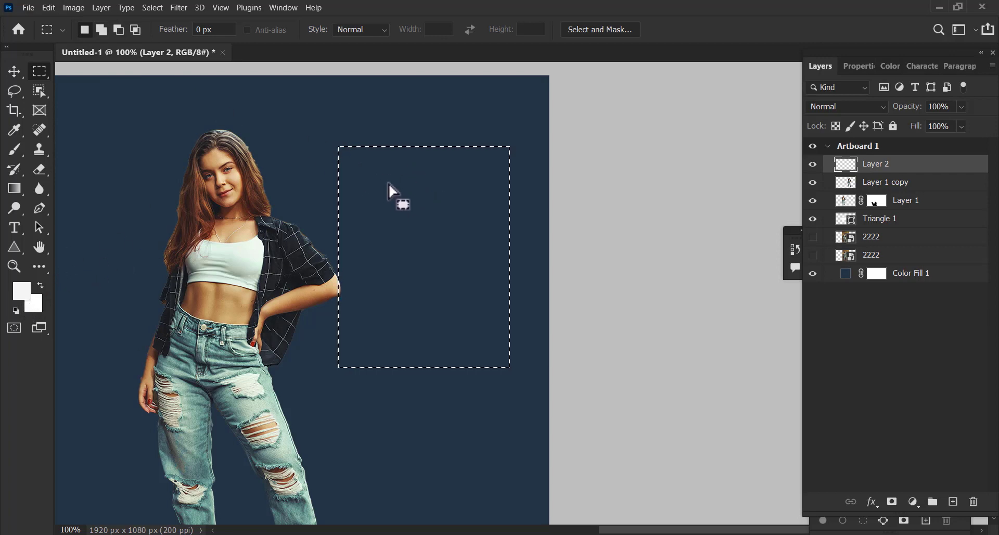
Fill the rectangular selection on Layer 2 with the Foreground Color in Normal mode at 100% opacity
left_click(47, 10)
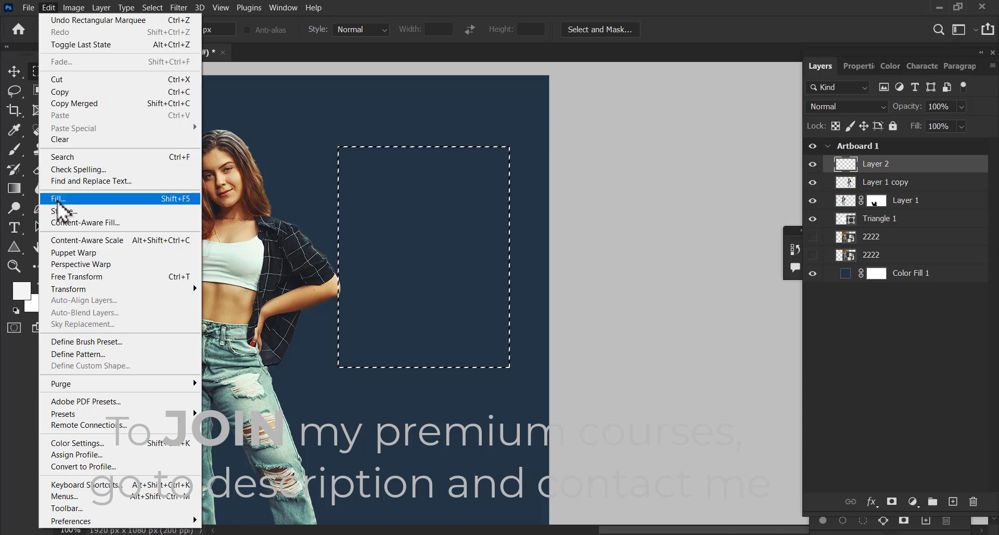
left_click(112, 201)
left_click_drag(499, 106, 636, 172)
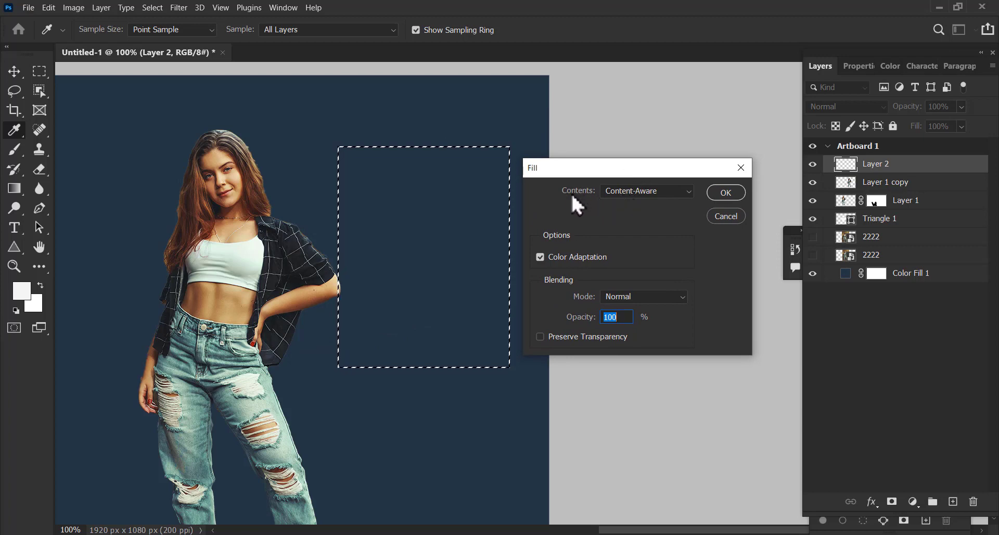
left_click(614, 191)
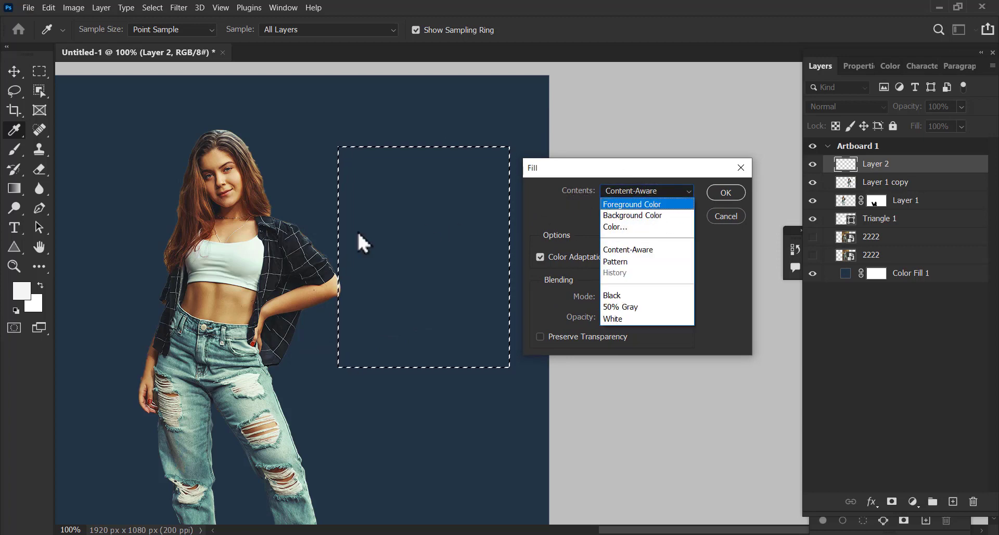
left_click(636, 207)
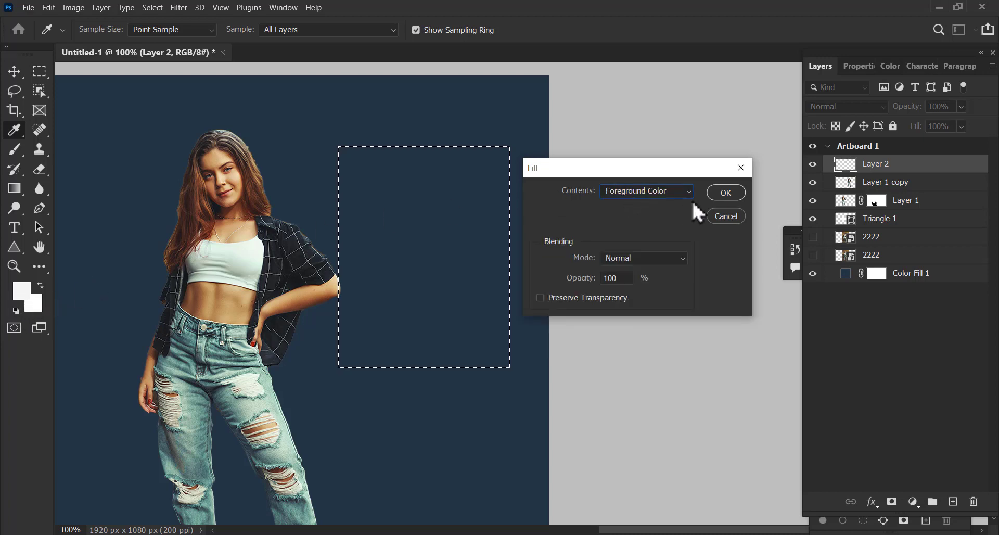
left_click(724, 193)
key("m")
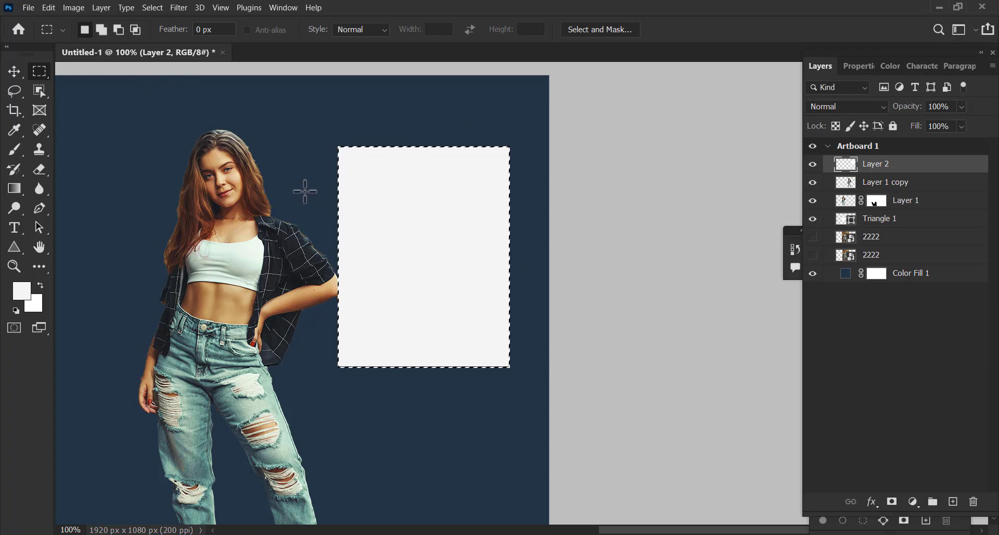
Deselect the filled rectangle and move it slightly down and away from the woman's elbow
left_click(152, 8)
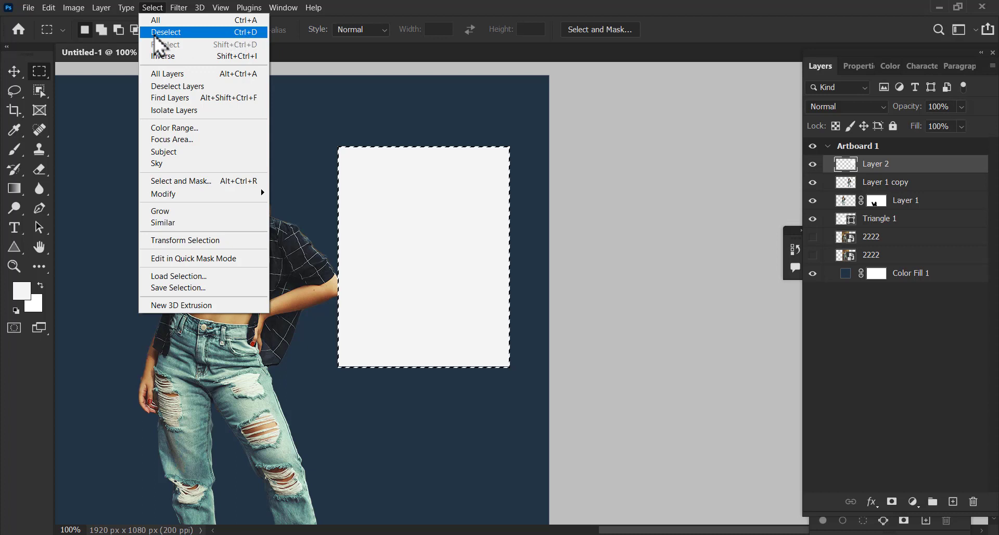
left_click(196, 33)
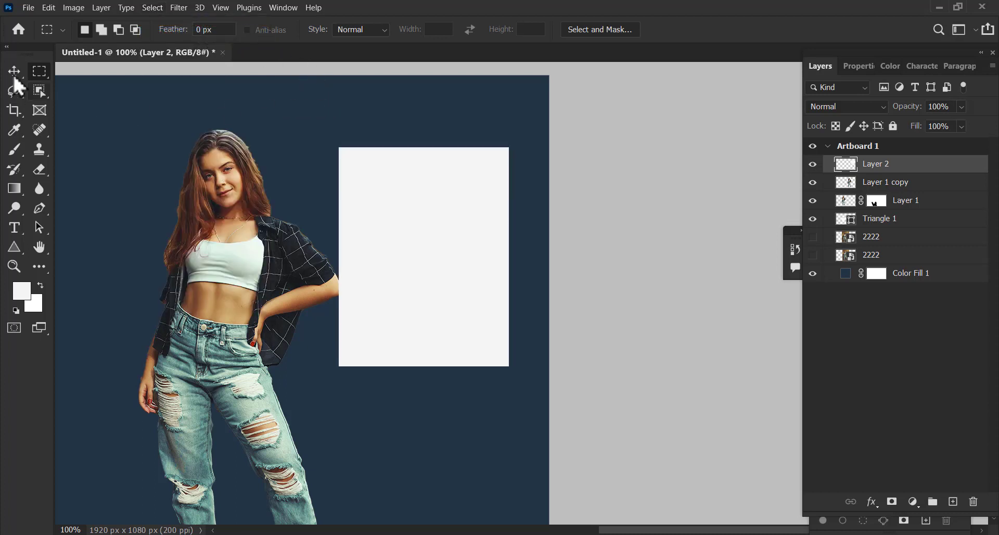
key("v")
left_click_drag(406, 263, 405, 227)
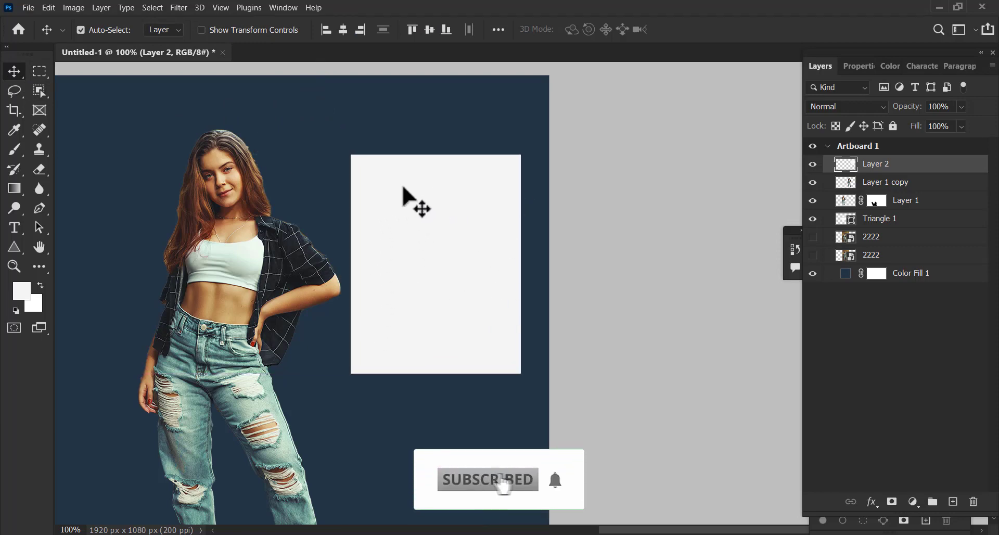
Cut a square opening about 279 × 284 px out of the light rectangle on Layer 2 and deselect it
left_click(41, 74)
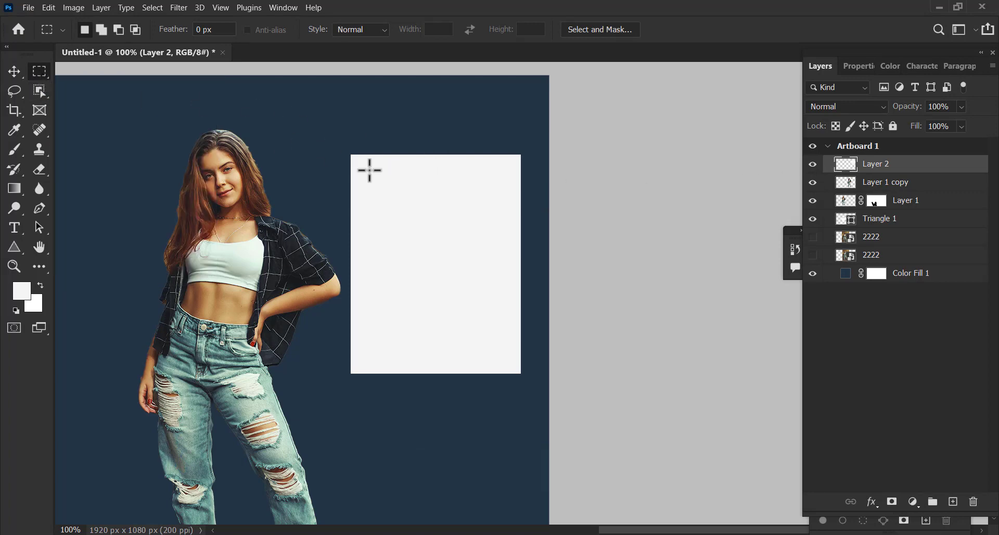
left_click_drag(362, 173, 482, 277)
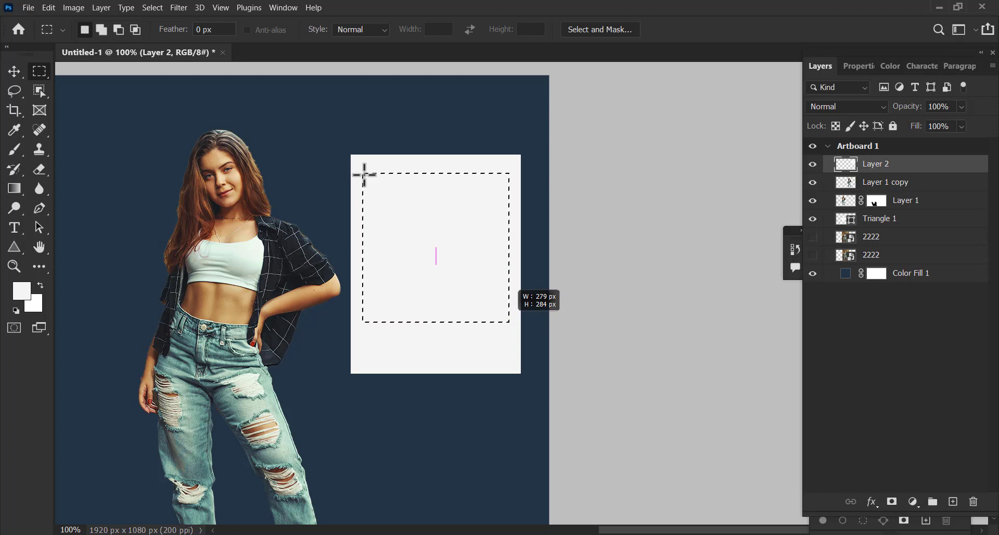
left_click_drag(364, 175, 510, 322)
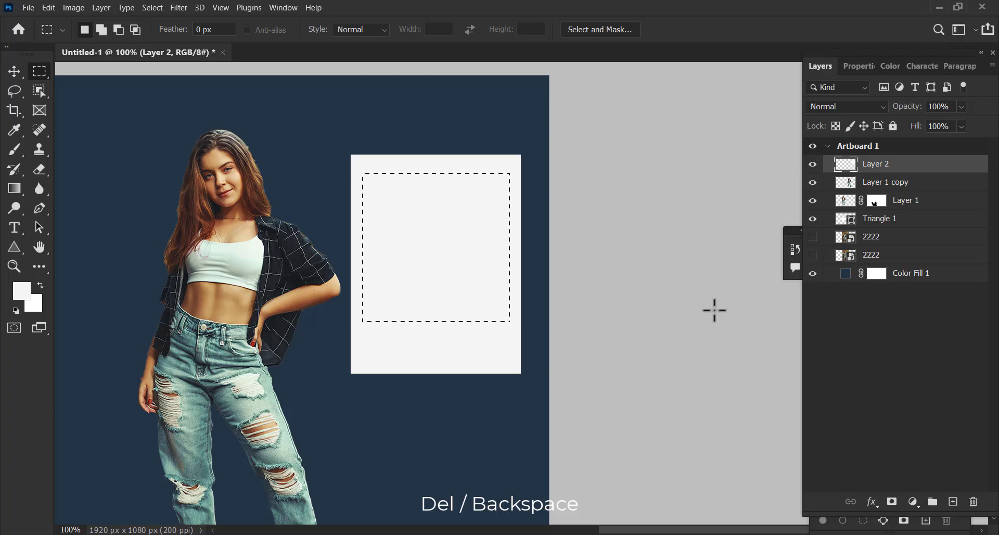
key("Delete")
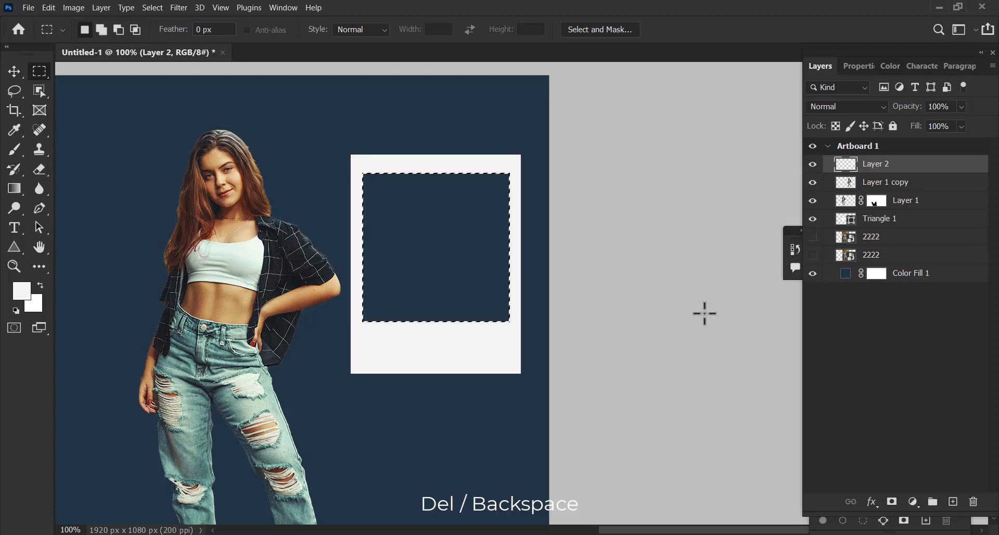
left_click(153, 8)
left_click(177, 33)
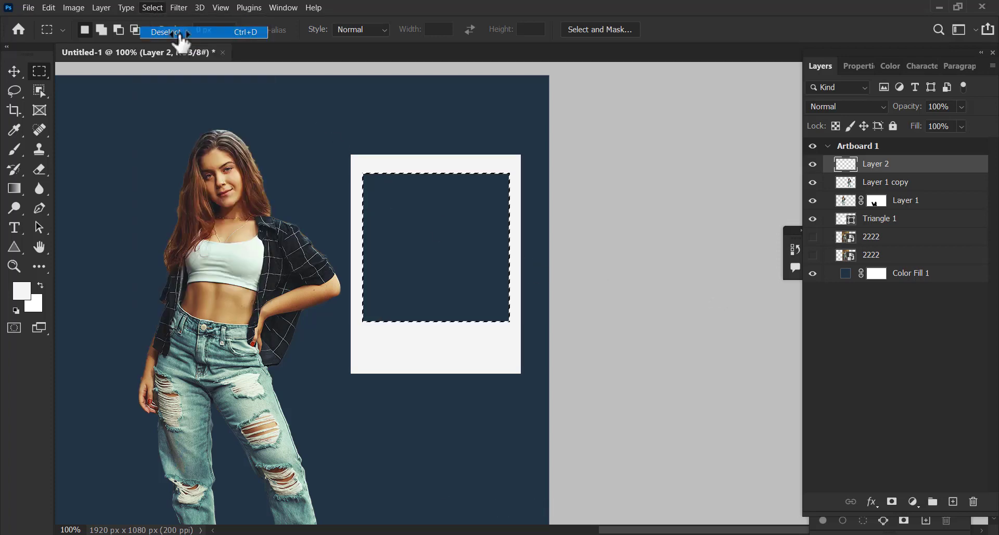
Move the frame towards the woman and reposition her cutout so her torso sits behind the frame opening
left_click(15, 70)
left_click_drag(364, 161, 304, 171)
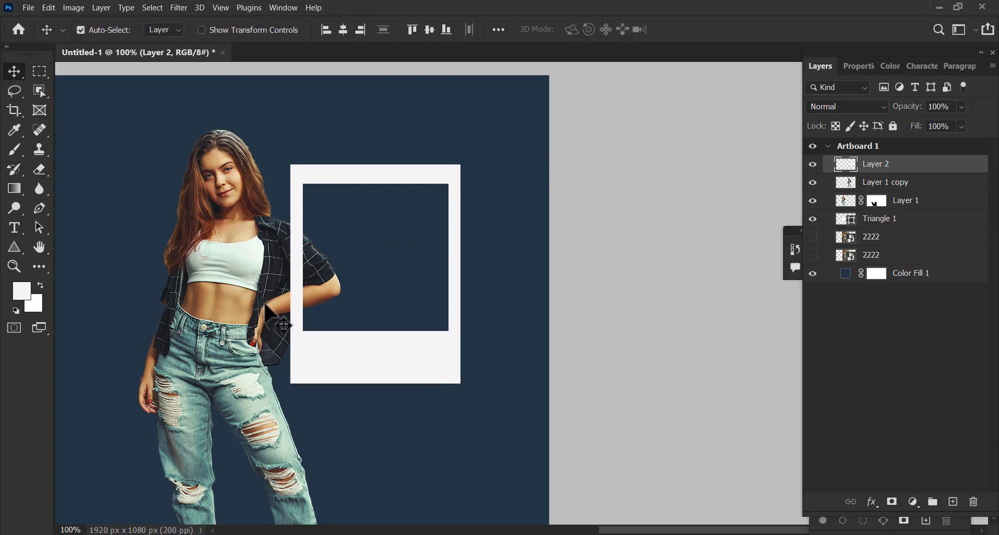
left_click_drag(297, 309, 431, 225)
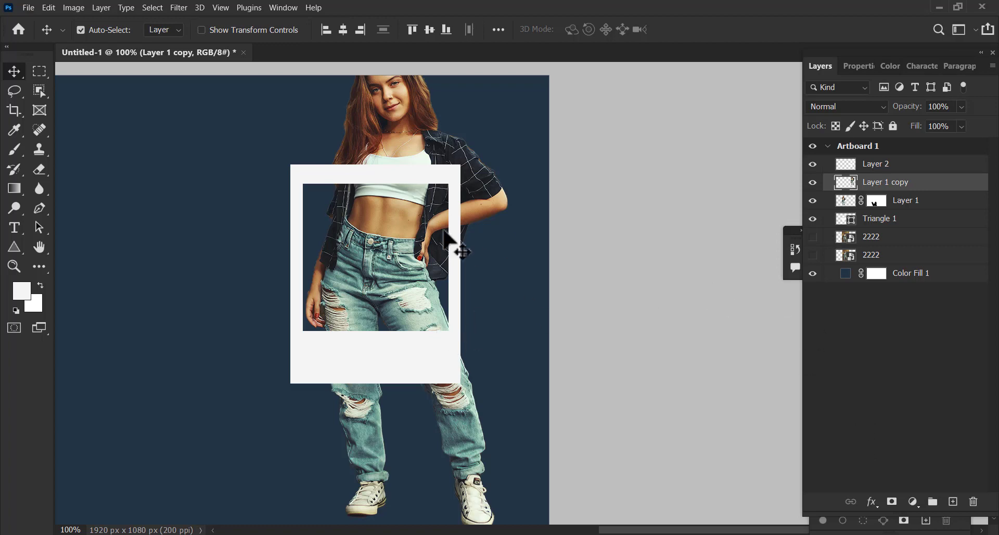
Add a layer mask to Layer 1 copy and select a rectangle around the legs from the frame's lower border down past the shoes
left_click(892, 503)
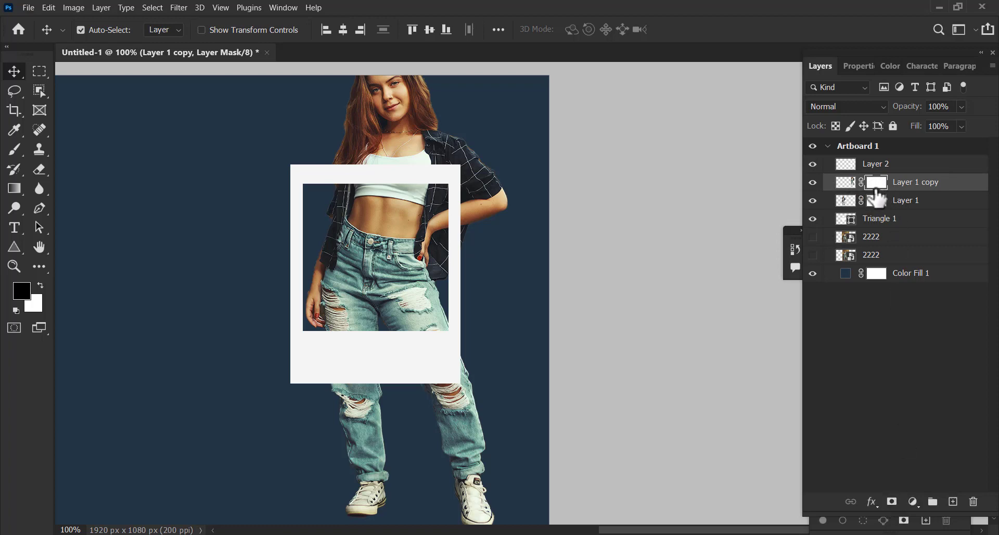
left_click(46, 78)
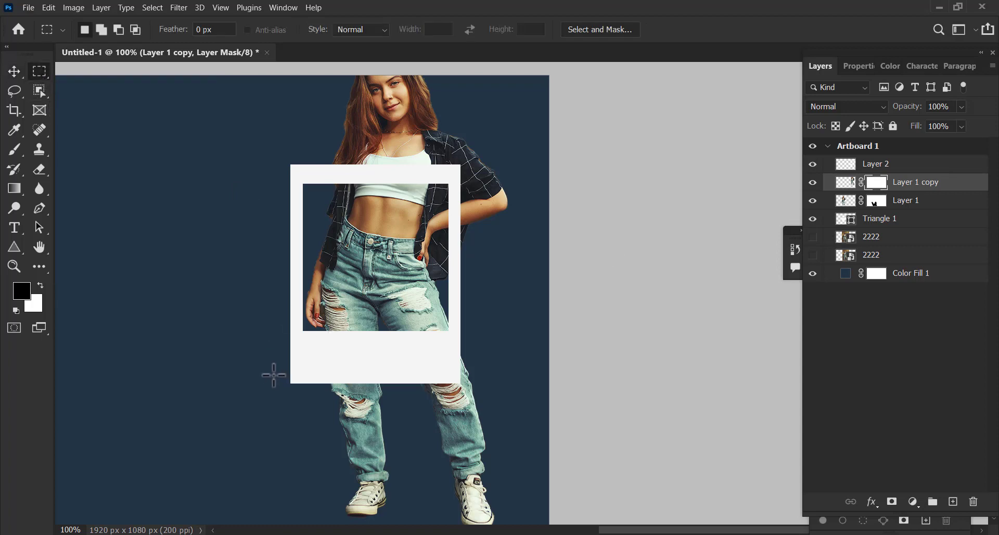
left_click_drag(273, 374, 516, 511)
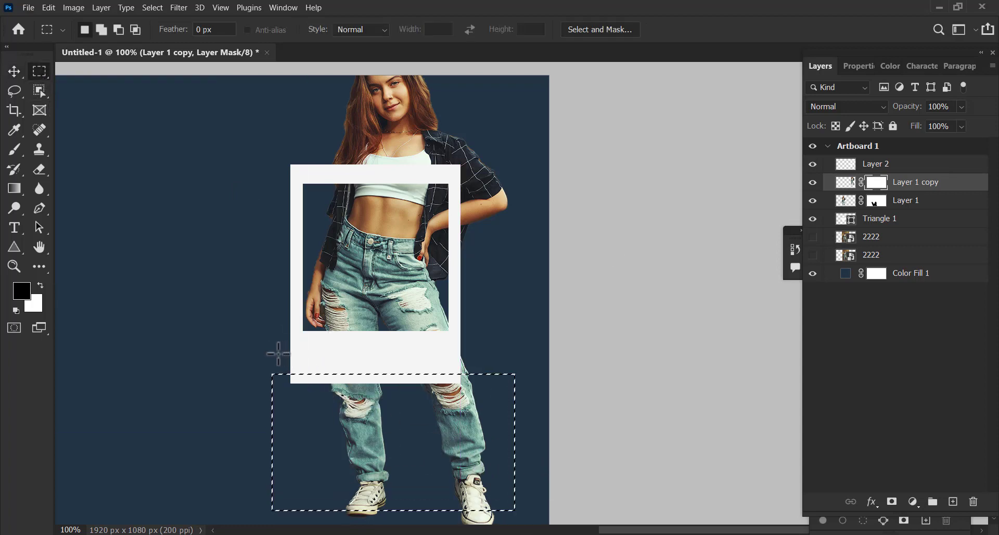
left_click_drag(274, 349, 527, 516)
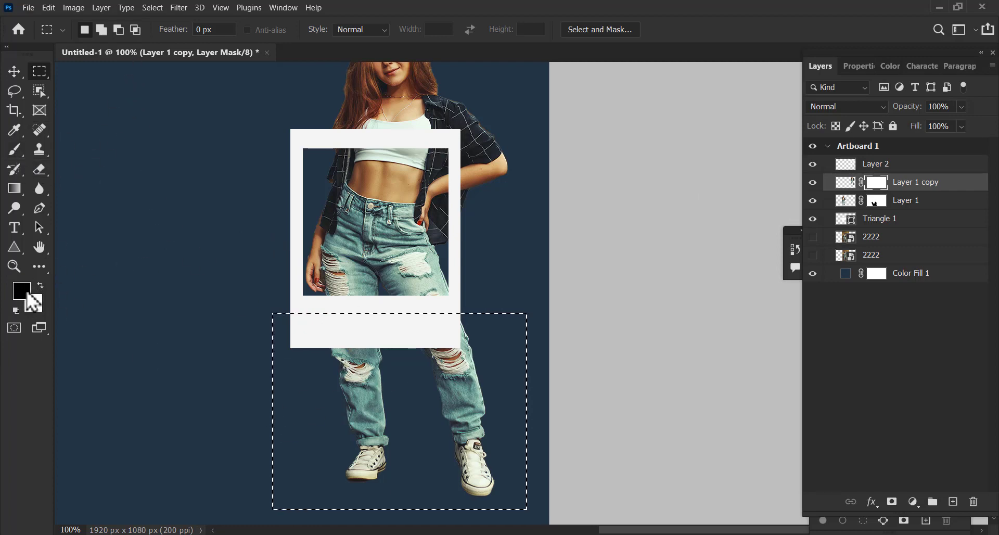
Brush black over the selected leg area on the Layer 1 copy mask to hide the legs, and clear the selection
left_click(13, 146)
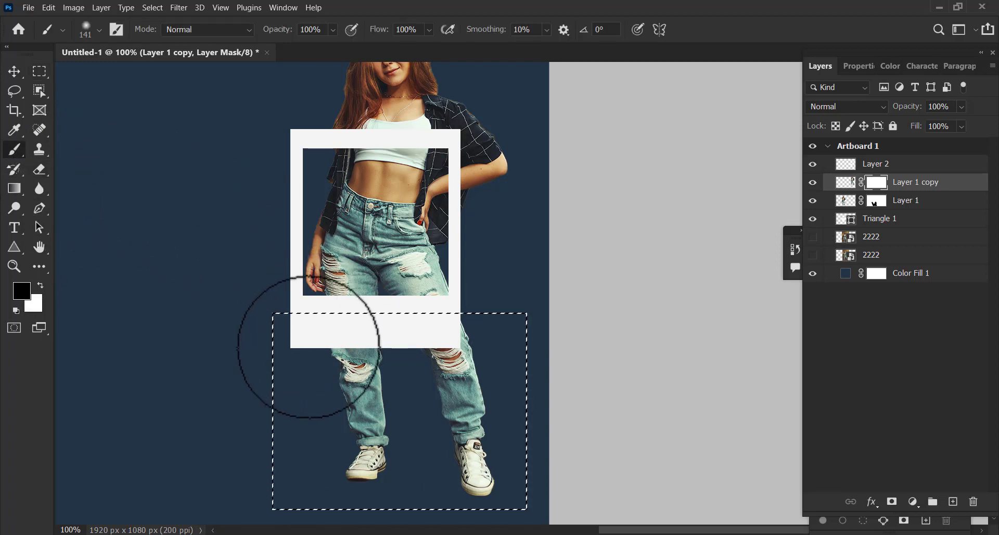
mouse_move(329, 358)
left_mouse_down()
mouse_move(455, 361)
mouse_move(364, 383)
mouse_move(361, 419)
left_mouse_up()
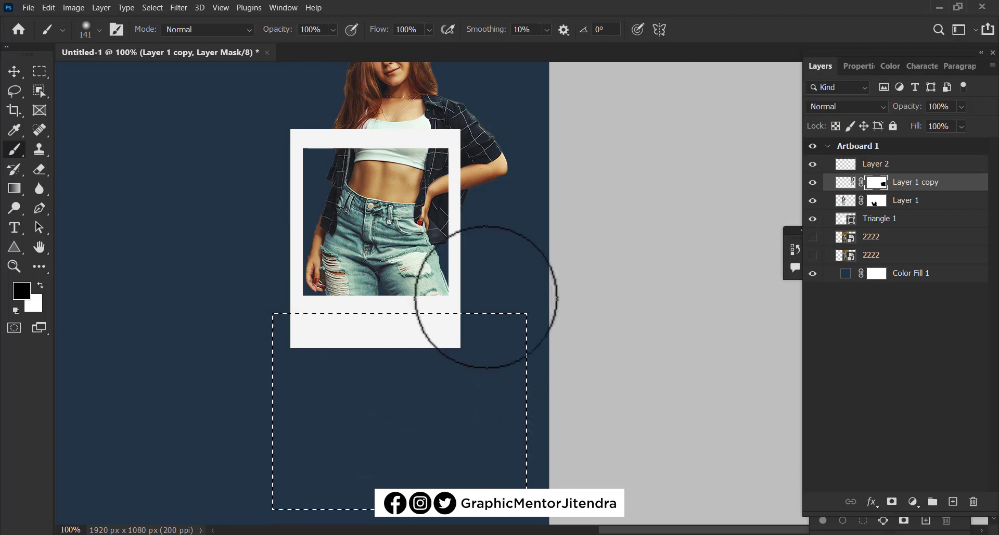
left_click(153, 8)
left_click(177, 32)
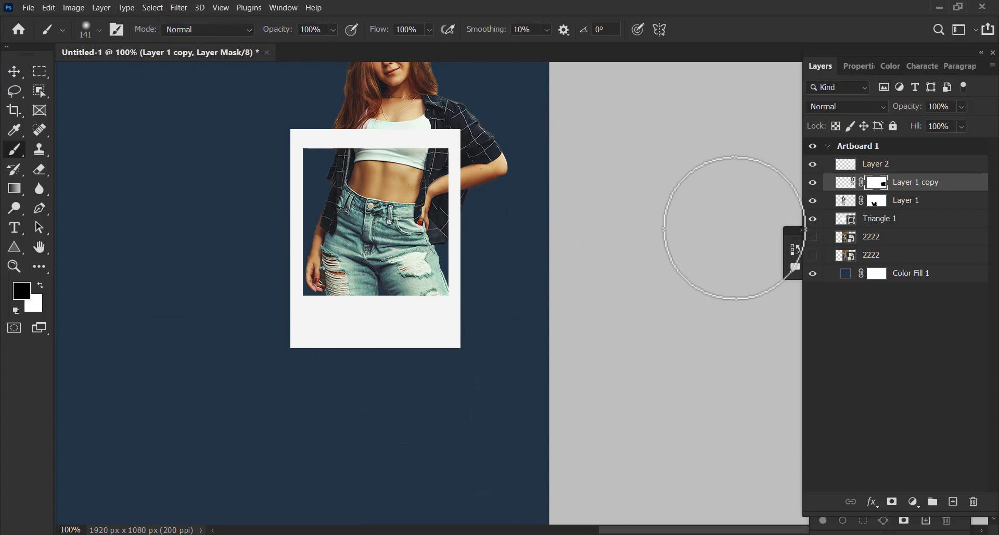
Lower the opacity of the frame on Layer 2 to 57%
left_click_drag(442, 186, 471, 245)
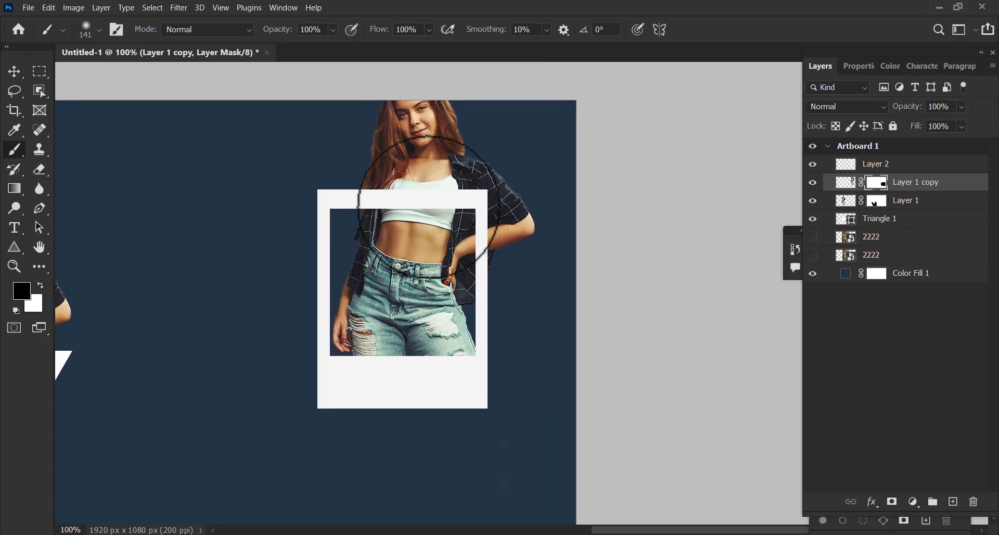
key("ctrl+plus")
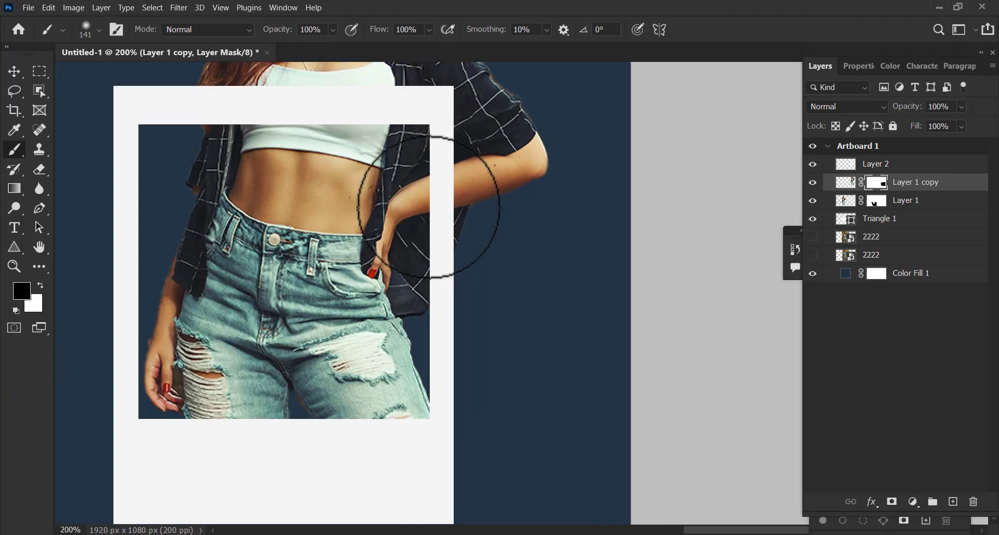
left_click_drag(350, 217, 430, 324)
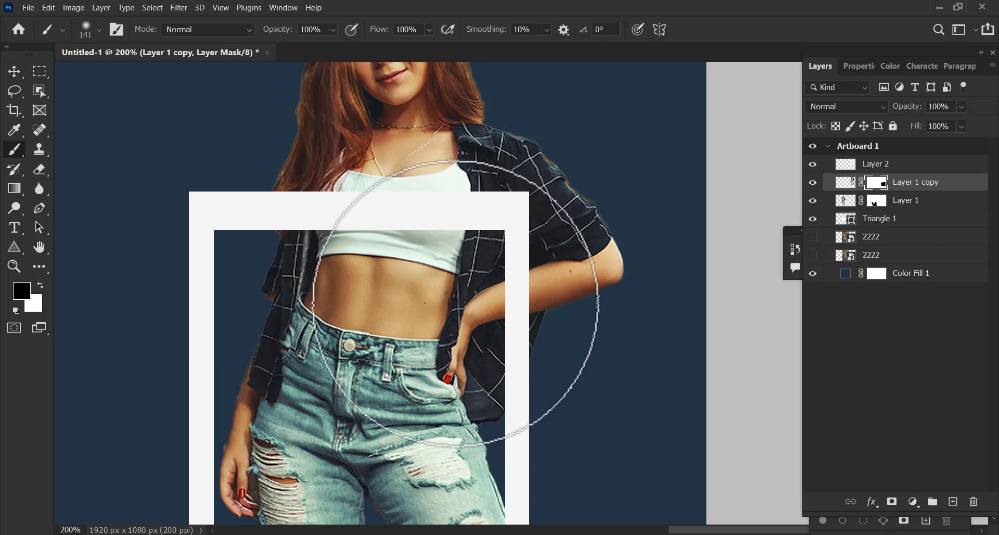
left_click(844, 166)
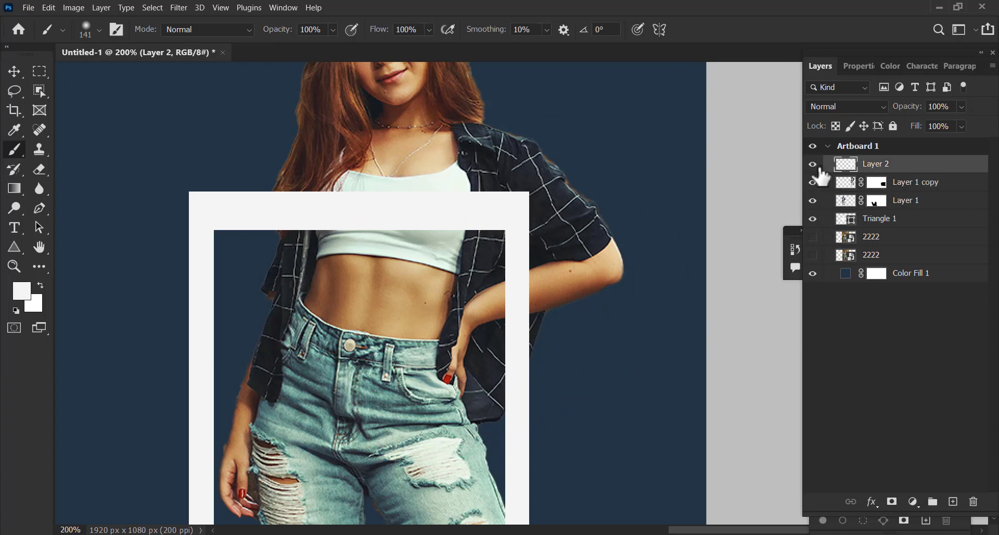
left_click(813, 164)
left_click(813, 165)
left_click_drag(942, 125, 948, 127)
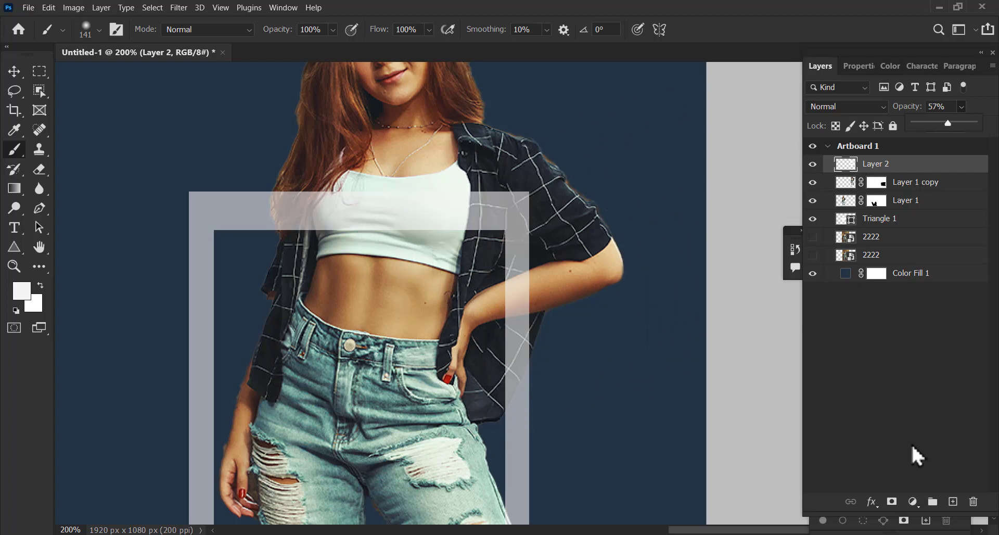
Add a layer mask to Layer 2 and set up a Hard Round brush with a size of 50 px
left_click(892, 502)
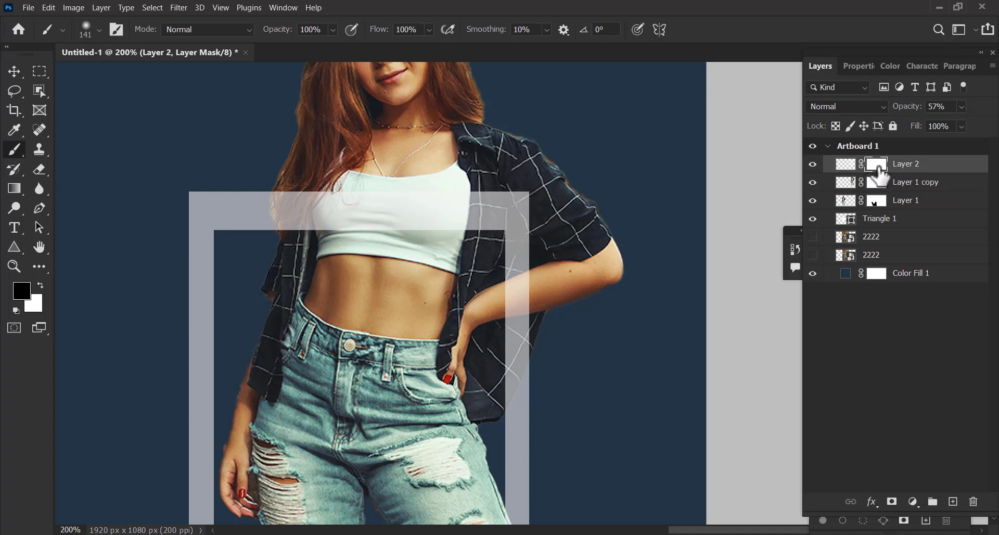
left_click(86, 35)
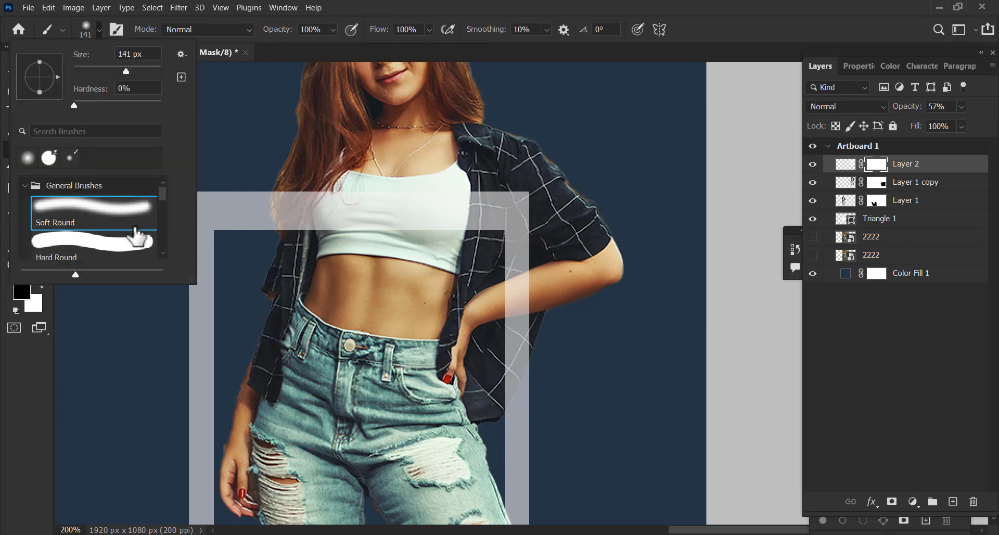
left_click(103, 250)
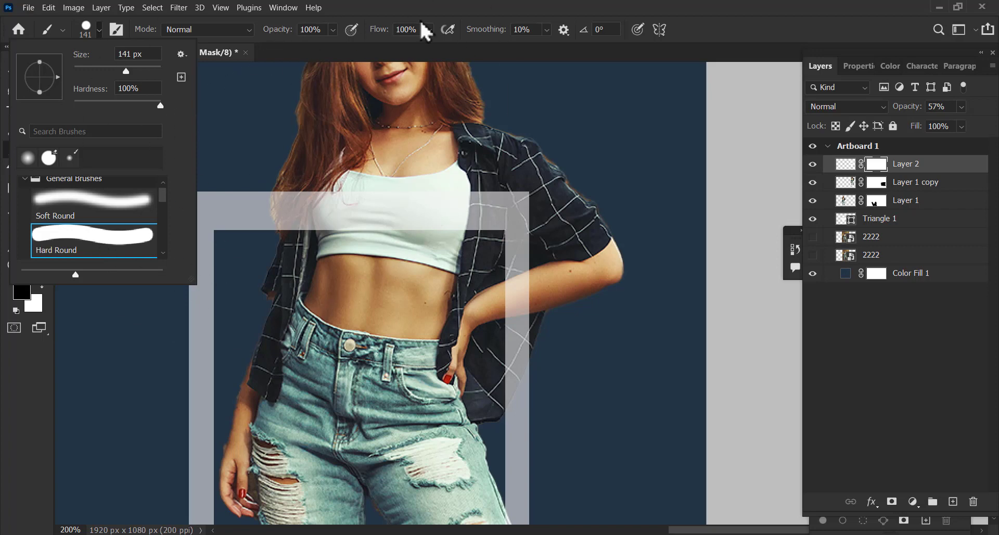
left_click(348, 45)
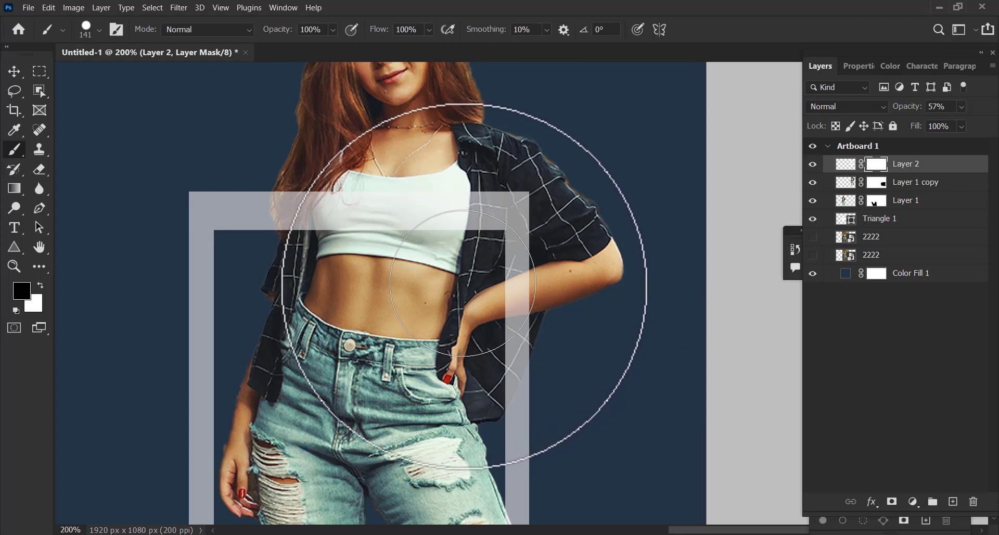
key("bracketleft")
key("bracketleft")
key("bracketleft")
key("bracketleft")
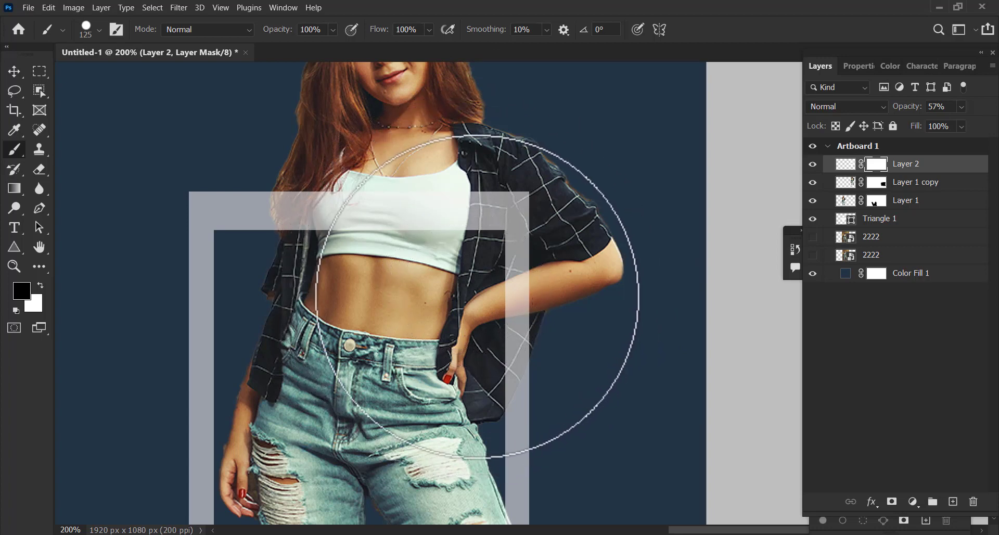
key("bracketleft")
key("bracketleft")
key("bracketleft")
key("bracketleft")
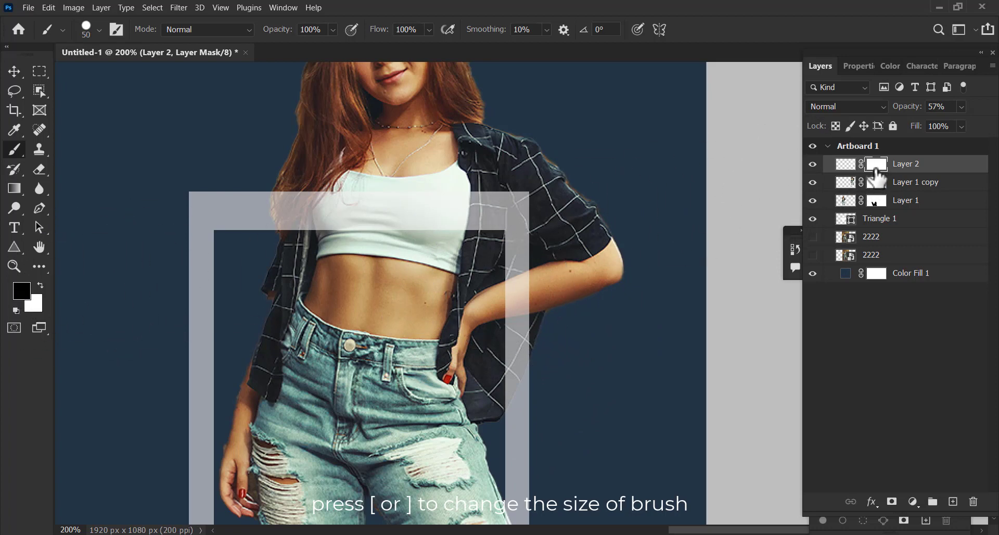
Try to mask out the frame where it crosses the forearm and shirt, and undo the brushing
left_click_drag(506, 280, 506, 286)
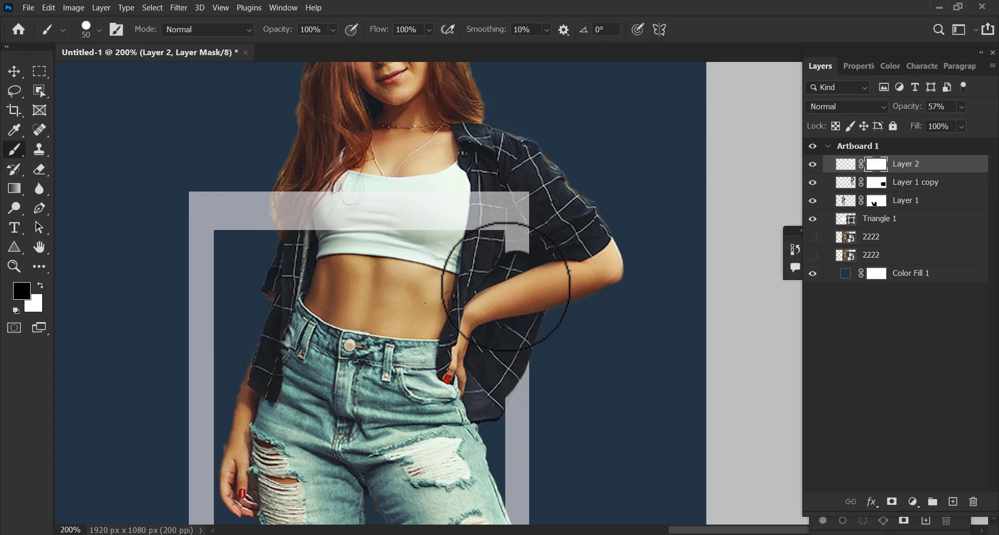
left_click_drag(506, 287, 510, 339)
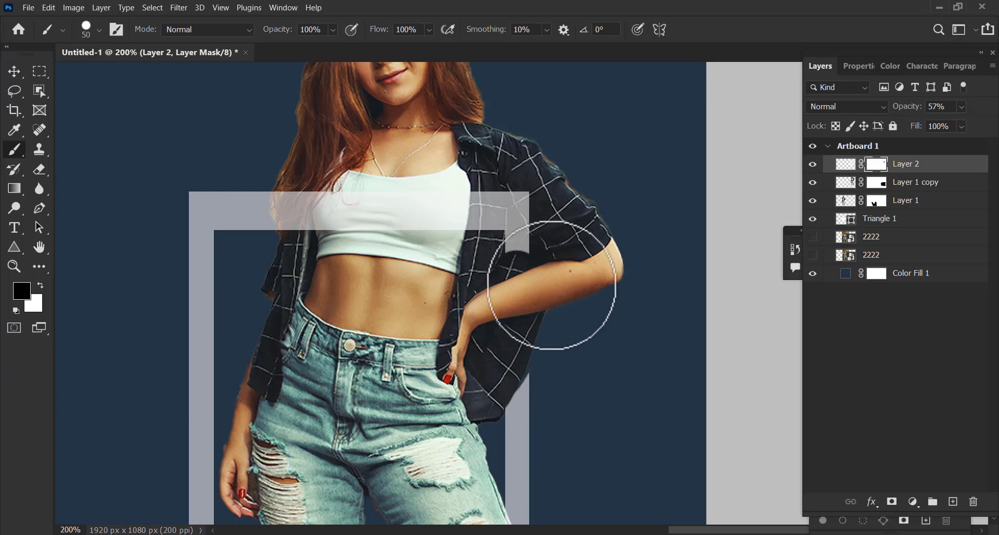
key("ctrl+z")
Reduce the brush to 35 px and paint black on the Layer 2 mask where the frame covers the forearm and lower shirt
scroll(522, 347, "up", 2)
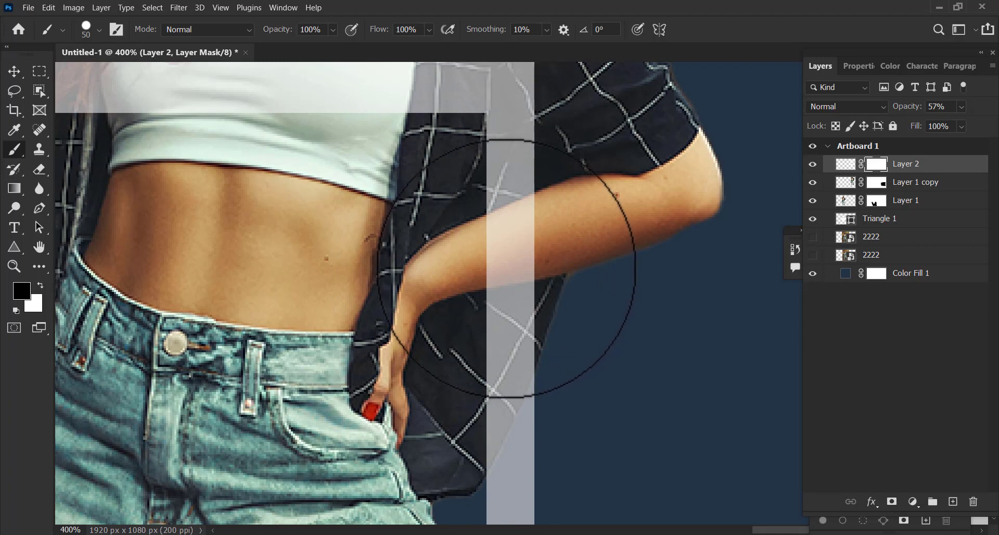
key("bracketleft")
key("bracketleft")
key("bracketleft")
mouse_move(493, 285)
left_mouse_down()
mouse_move(485, 303)
mouse_move(507, 297)
left_mouse_up()
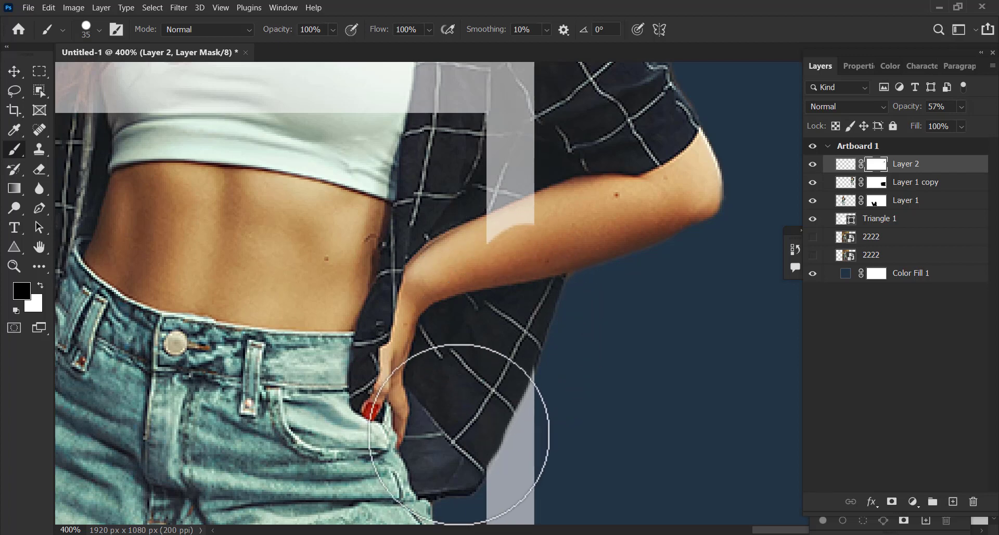
left_click_drag(488, 397, 478, 409)
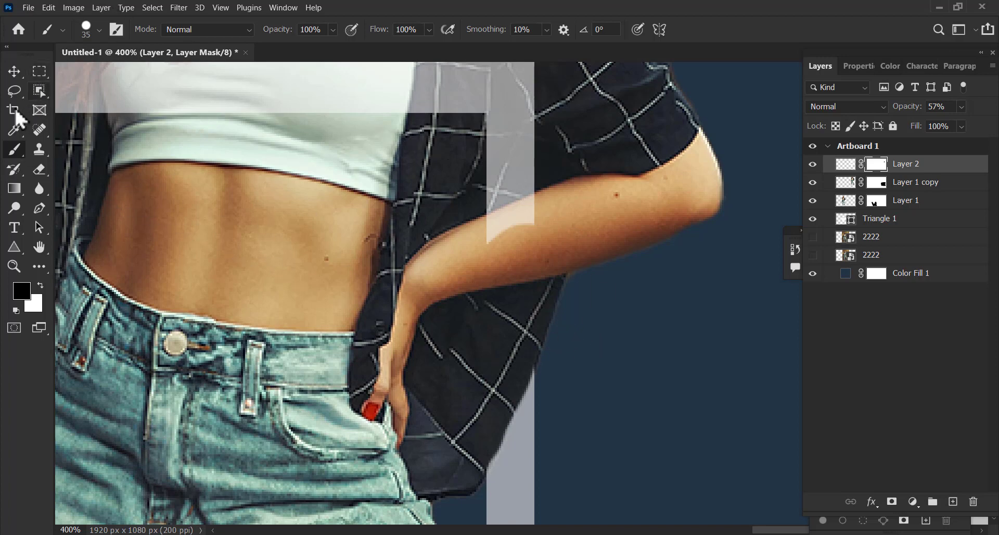
Outline the lower corner of the shirt beside the frame's edge with a Polygonal Lasso selection
left_click(14, 91)
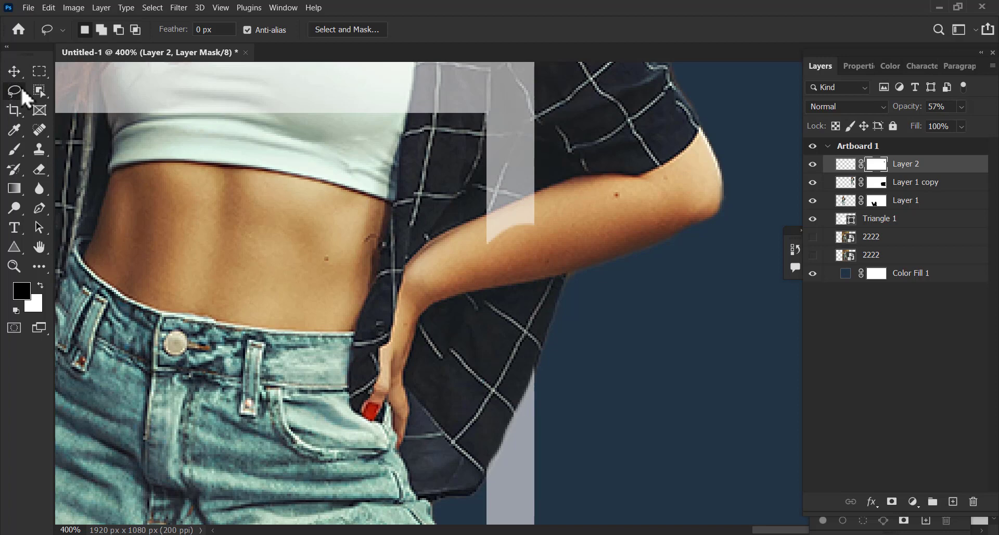
right_click(16, 94)
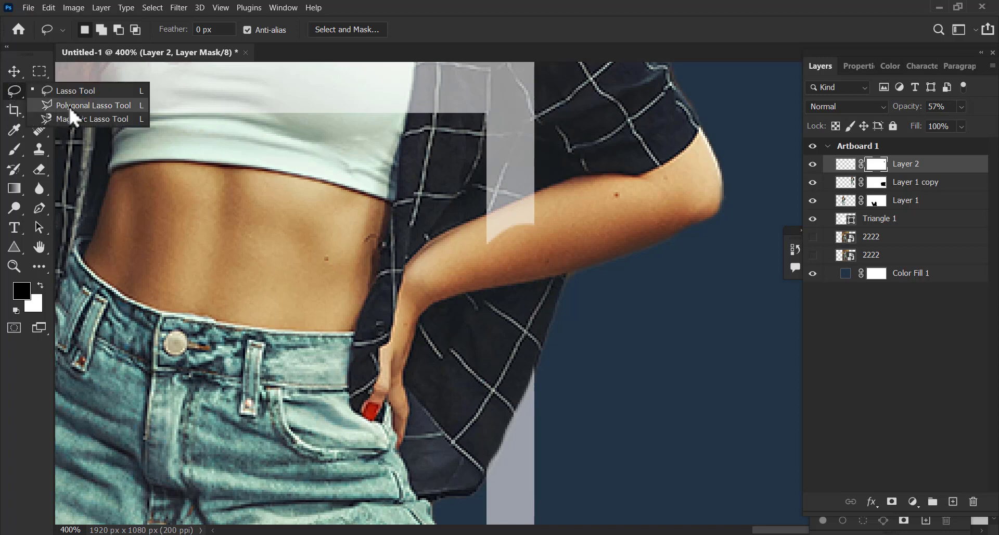
left_click(121, 106)
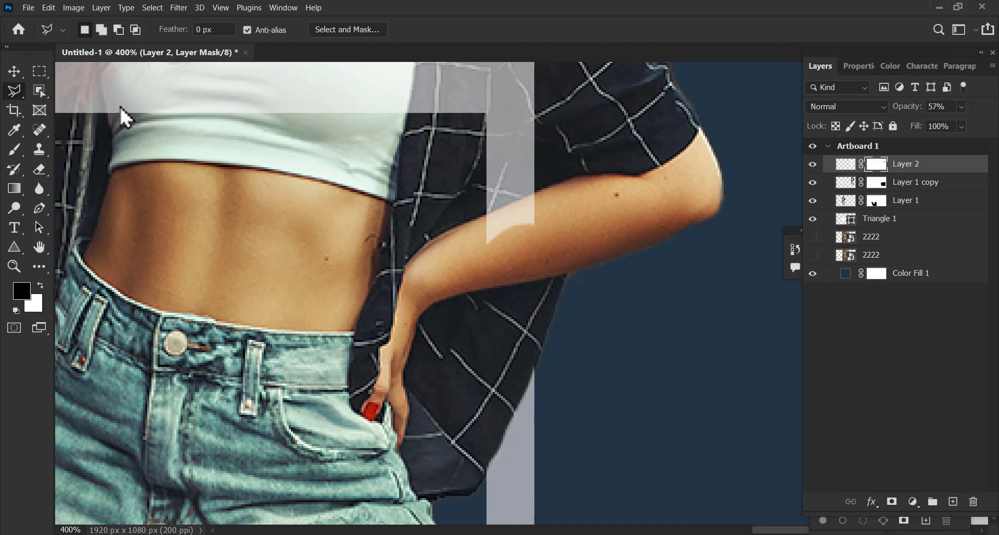
left_click(479, 485)
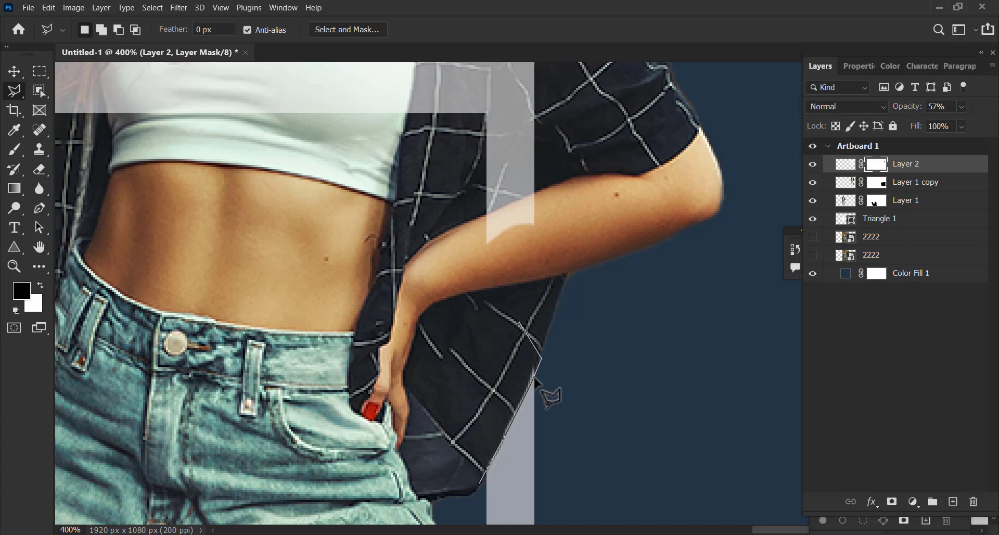
left_click(519, 322)
left_click(457, 384)
left_click(442, 465)
left_click(480, 485)
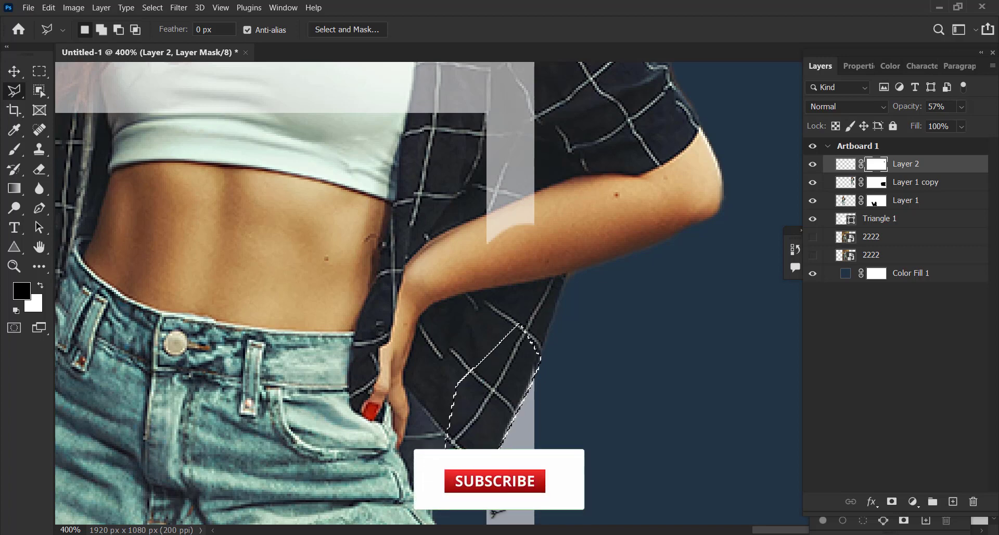
Fill the selected lower shirt corner on the Layer 2 mask with the foreground color, using Normal mode and 100% opacity
left_click(813, 165)
left_click(813, 164)
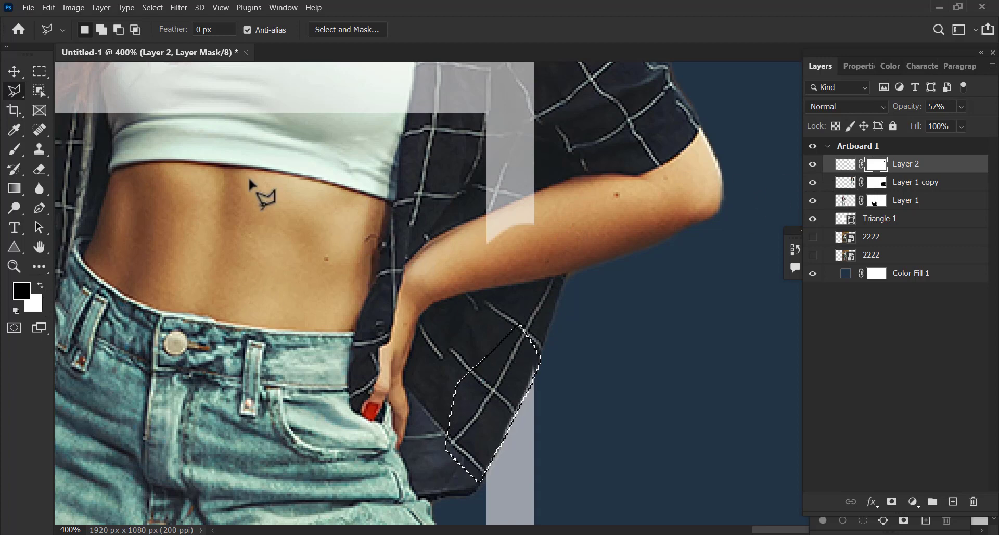
left_click(49, 7)
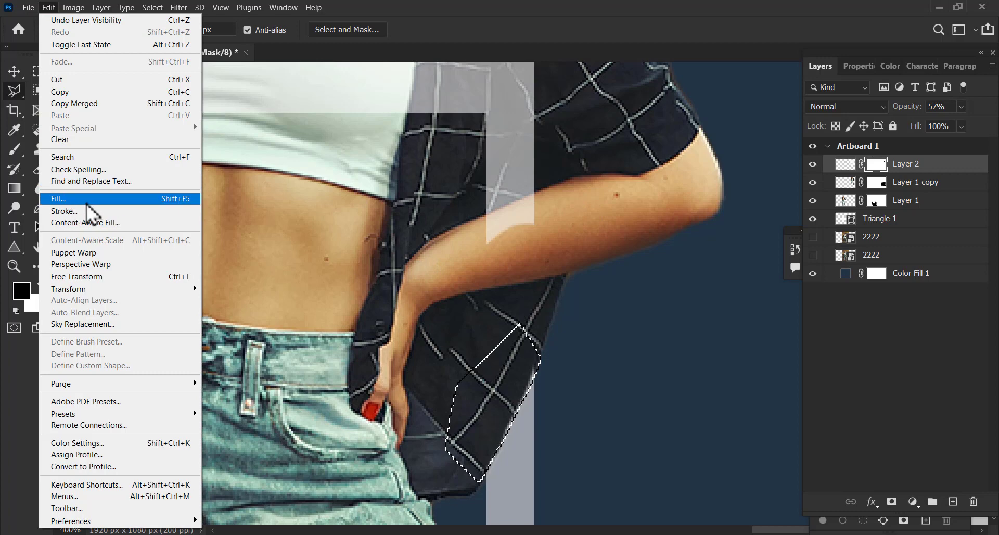
left_click(111, 201)
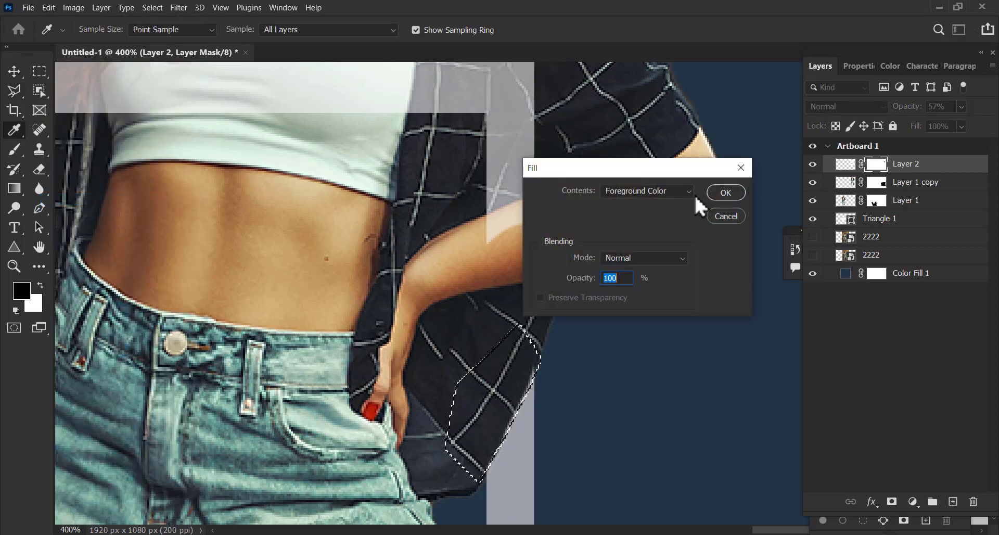
left_click(651, 192)
left_click(627, 201)
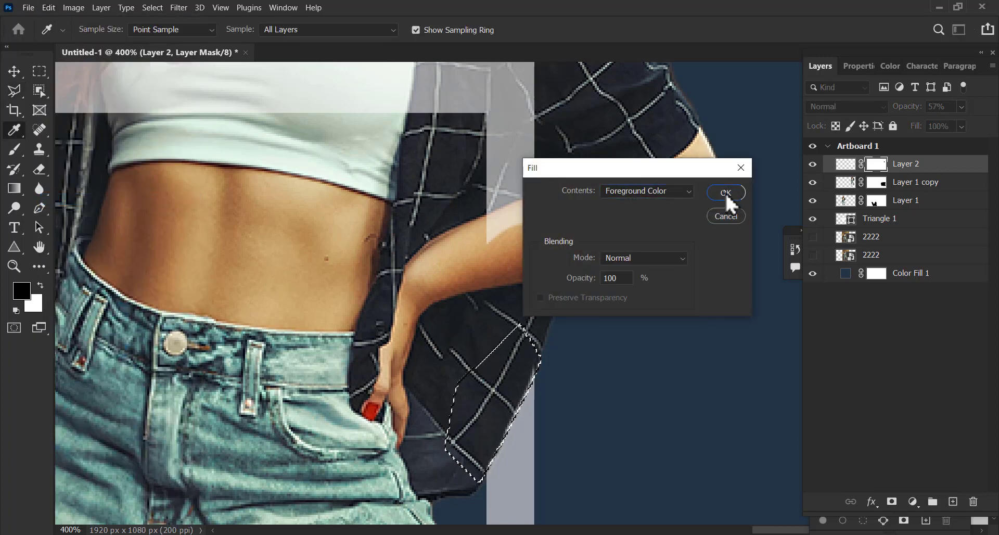
left_click(725, 192)
key("l")
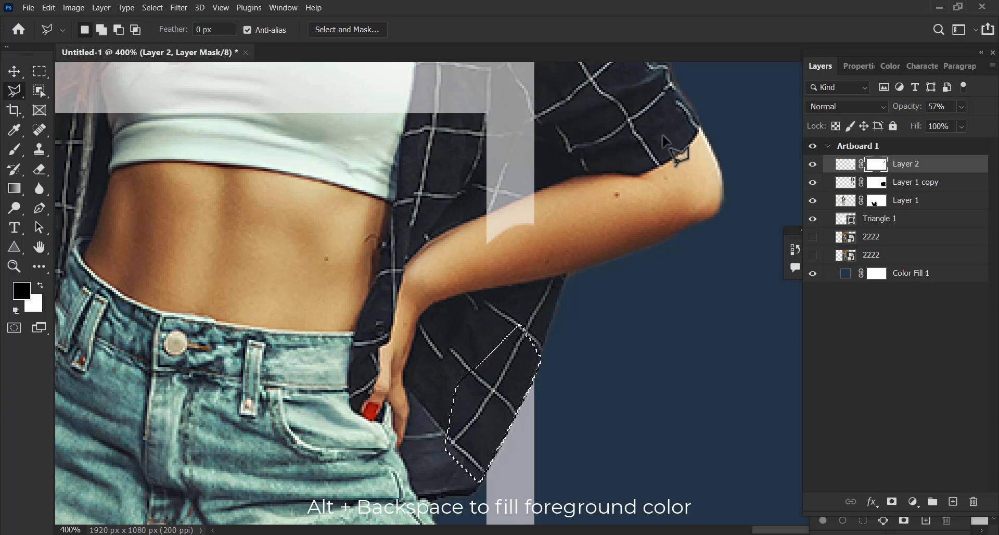
mouse_move(375, 141)
left_mouse_down()
mouse_move(401, 230)
mouse_move(455, 241)
mouse_move(566, 230)
left_mouse_up()
left_click(633, 249)
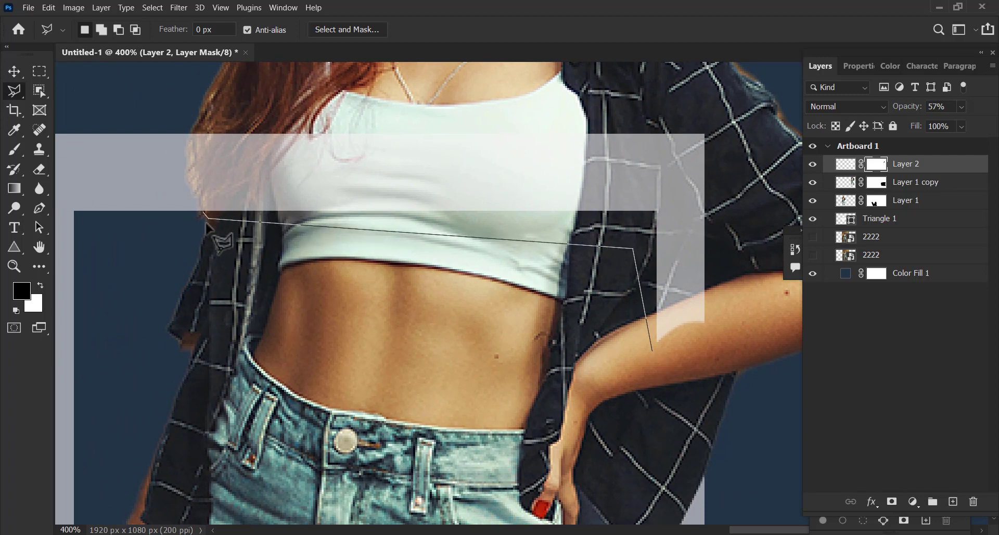
left_click(200, 201)
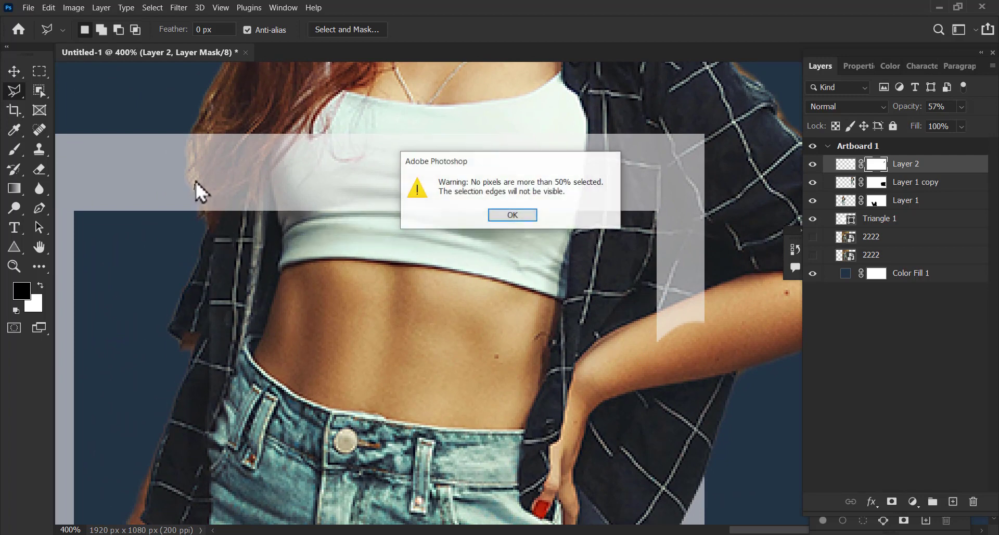
left_click(512, 214)
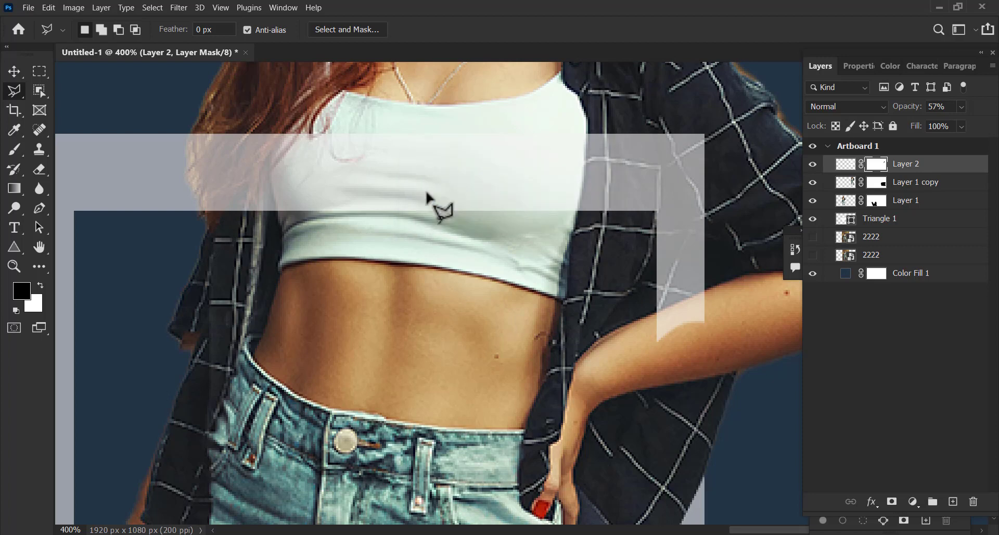
Outline the hair edge, top, shirt and forearm where the frame's upper bar and side overlap them with a Polygonal Lasso selection
key("ctrl+plus")
left_click_drag(84, 148, 208, 225)
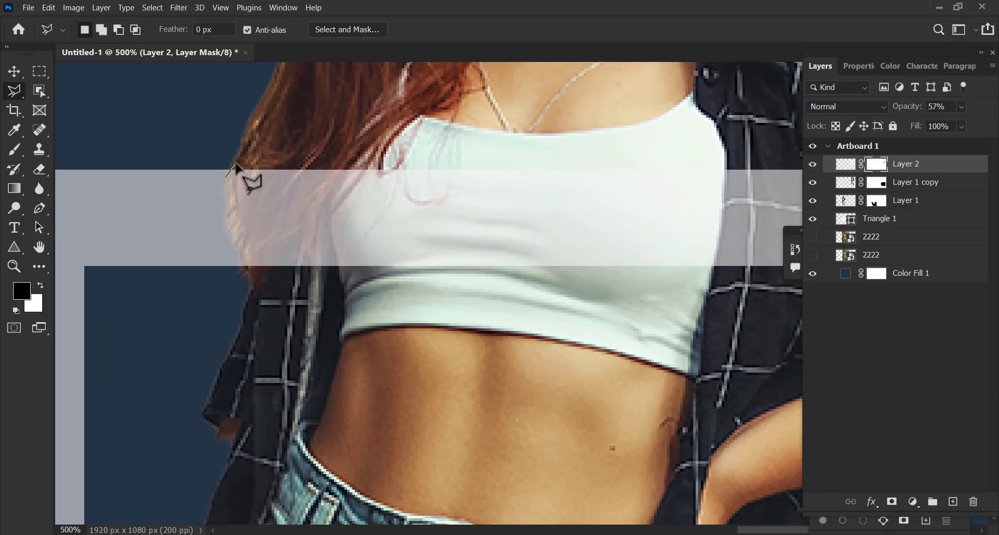
left_click(226, 178)
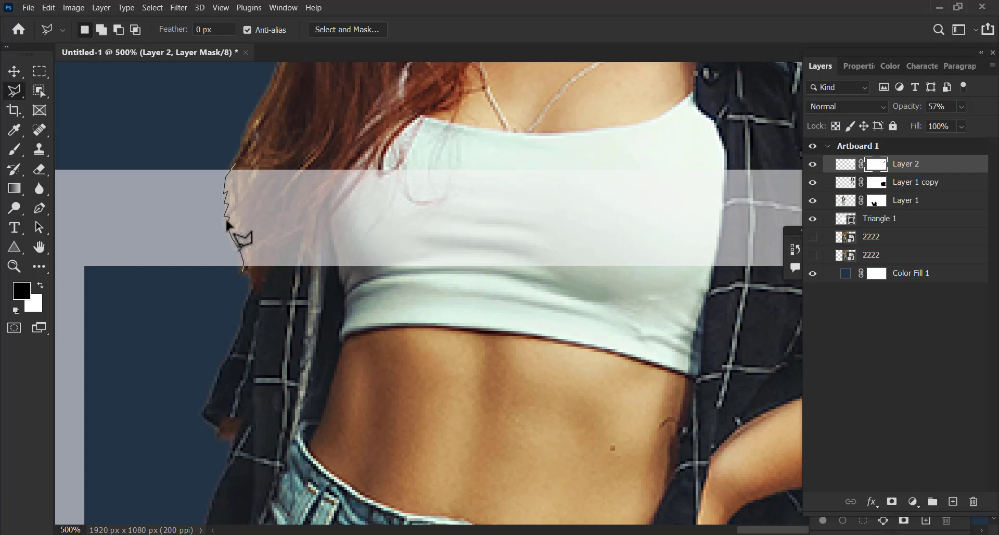
left_click(254, 283)
mouse_move(521, 338)
left_mouse_down()
mouse_move(270, 283)
mouse_move(264, 263)
left_mouse_up()
left_click(478, 277)
left_click(525, 390)
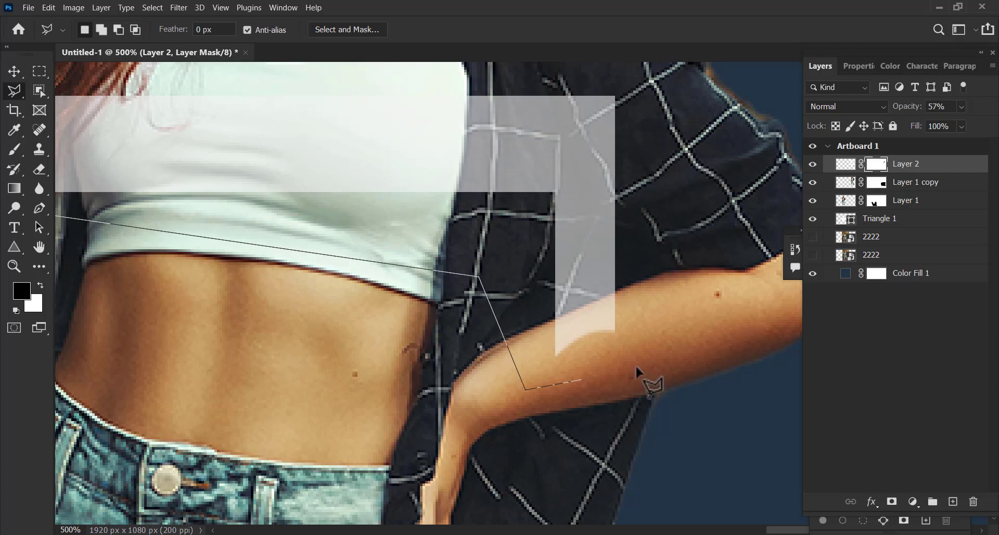
left_click(652, 363)
left_click(654, 241)
left_click_drag(627, 218, 636, 348)
left_click(659, 212)
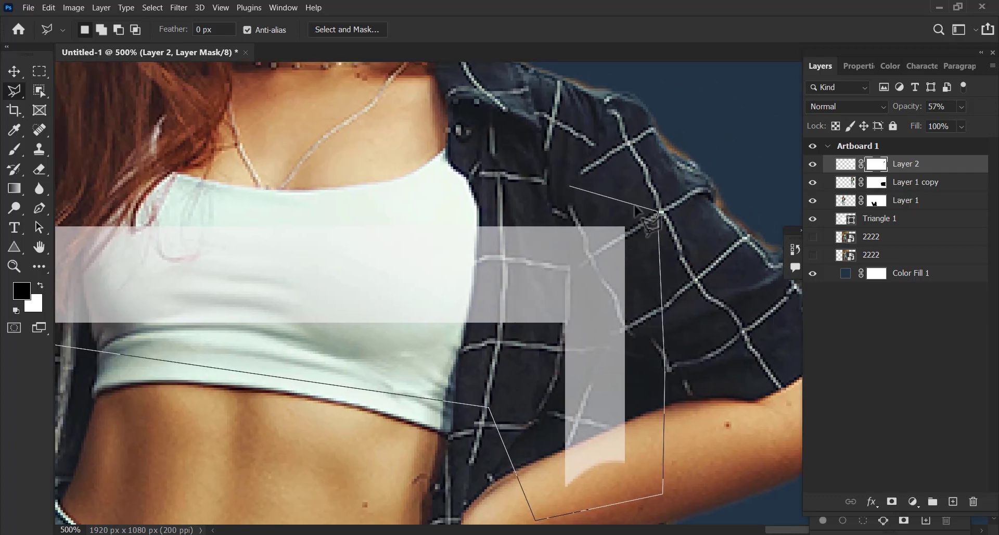
left_click_drag(287, 205, 428, 211)
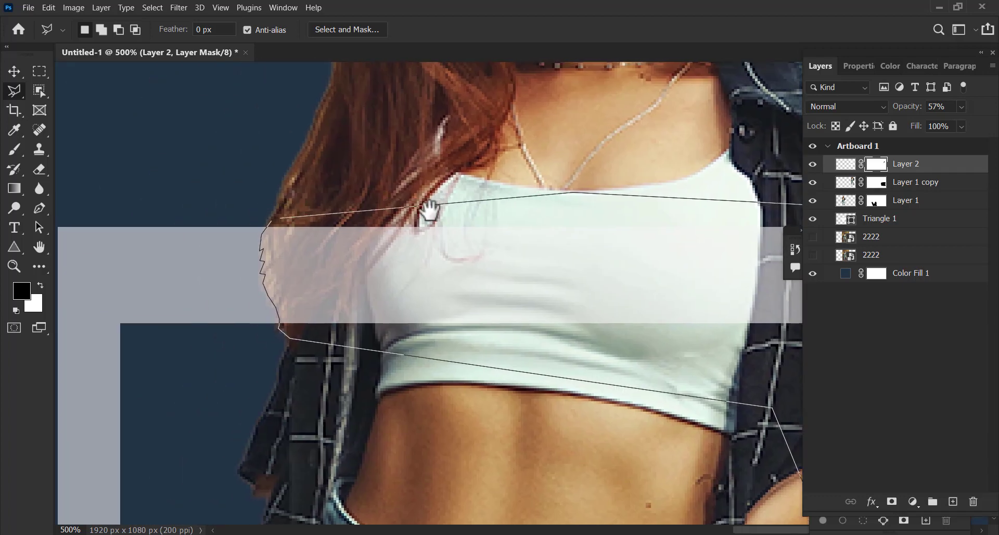
left_click(274, 223)
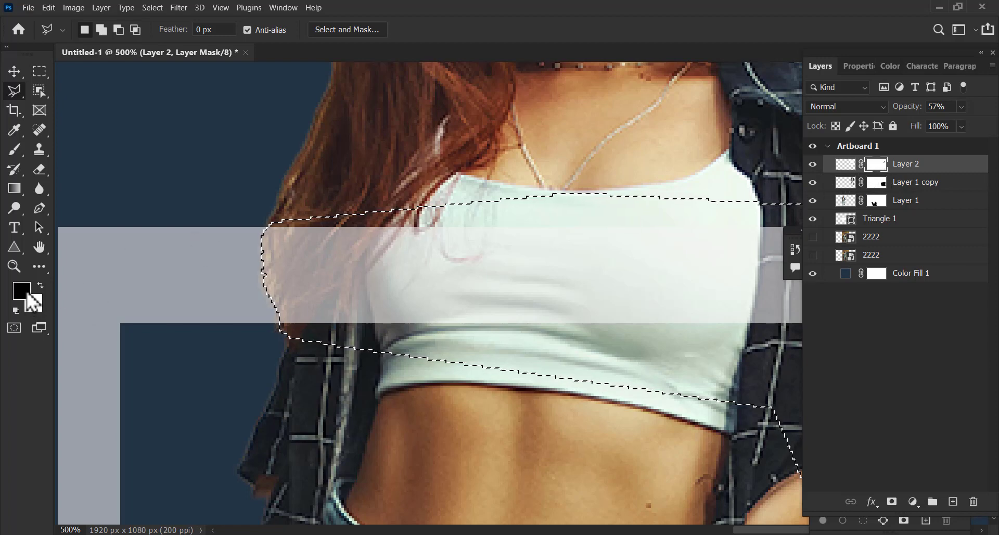
Fill the selected area on the Layer 2 mask with the black foreground color, and deselect it
left_click(36, 271)
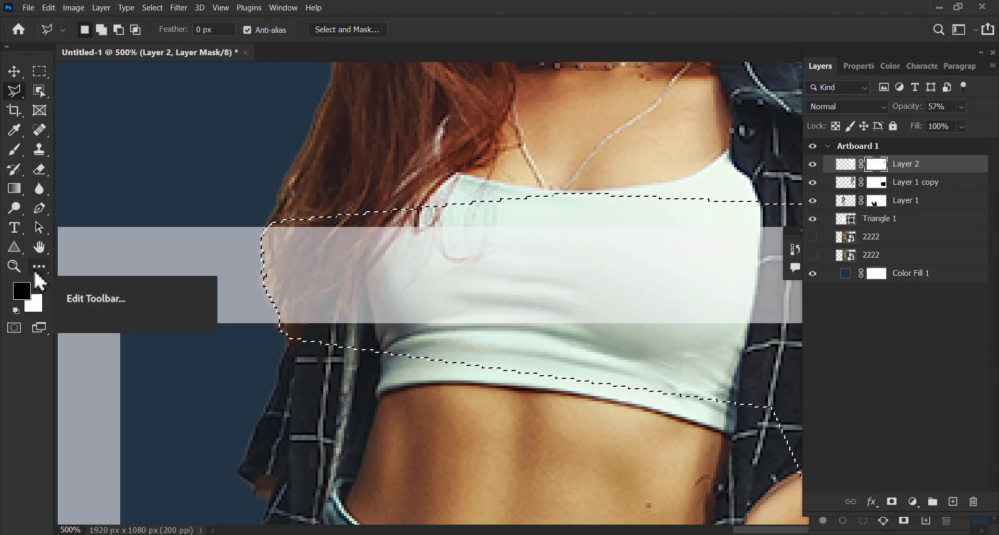
key("alt+Delete")
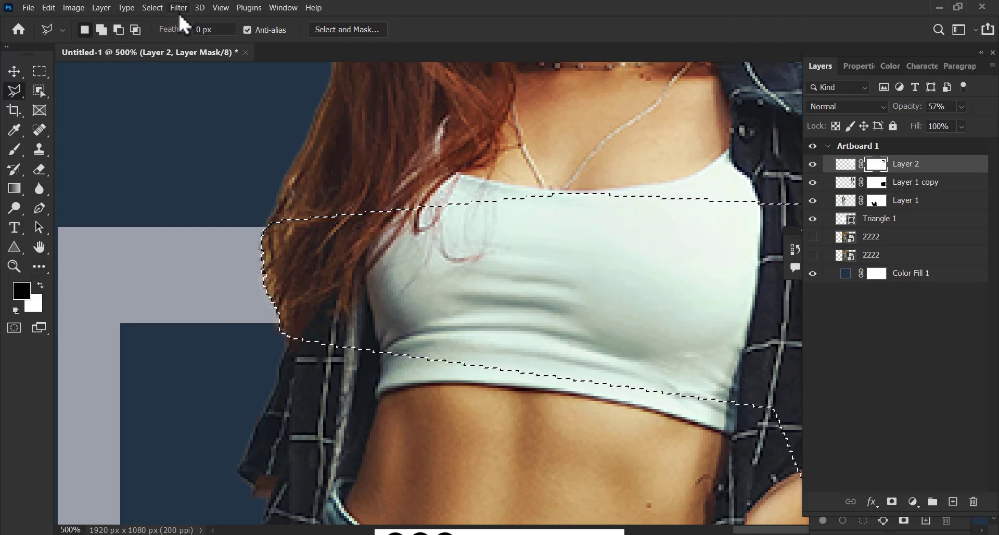
left_click(152, 8)
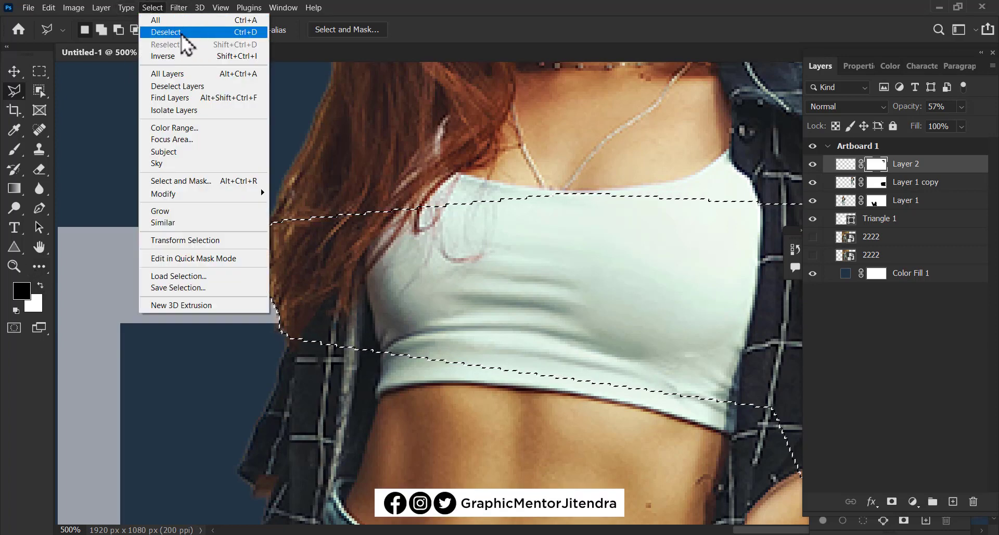
left_click(183, 33)
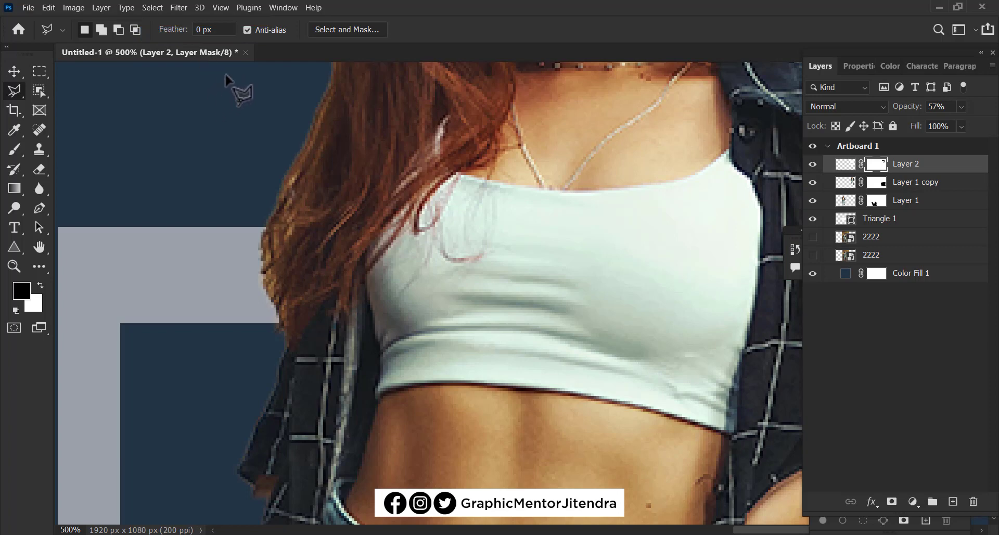
Raise the opacity of the Layer 2 frame to 100%
key("ctrl+minus")
key("ctrl+minus")
key("ctrl+minus")
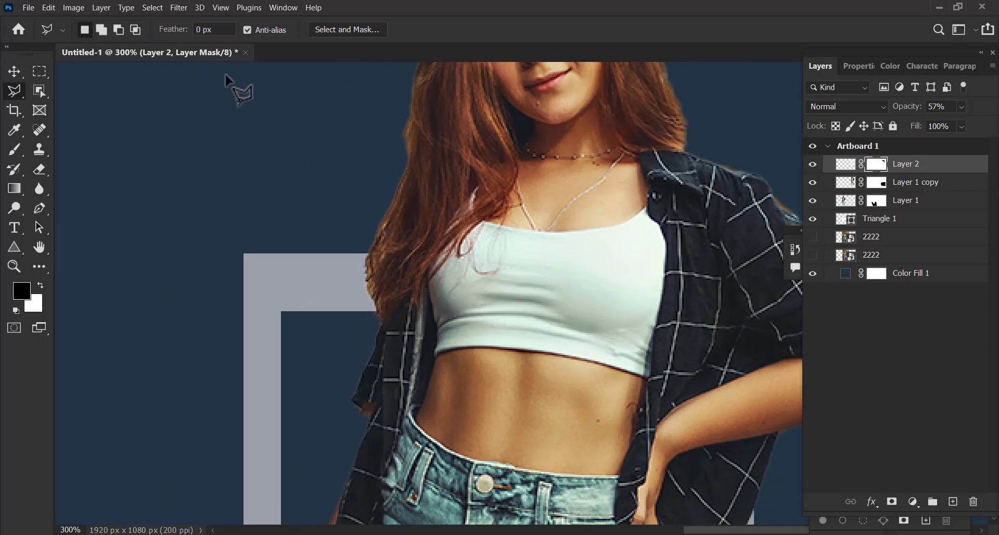
key("ctrl+minus")
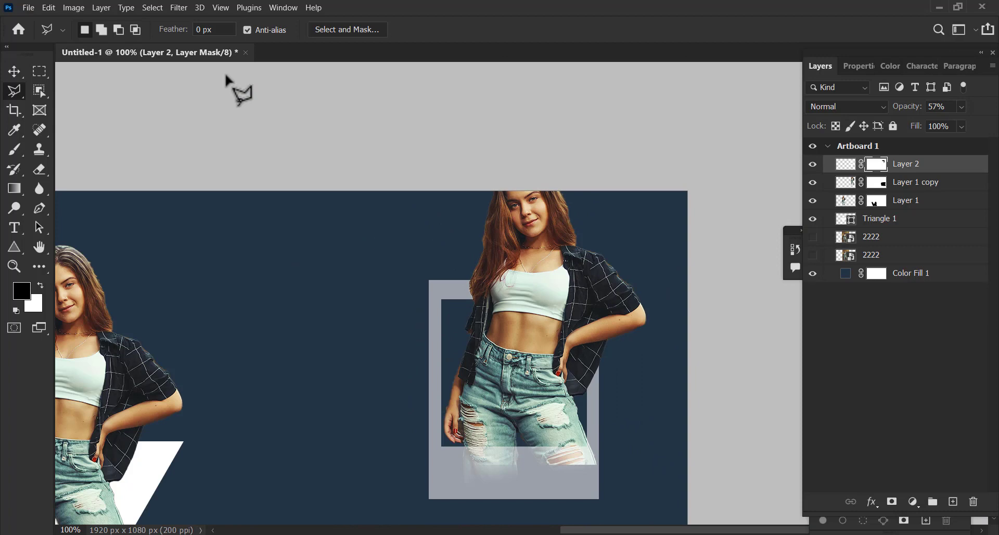
left_click(14, 71)
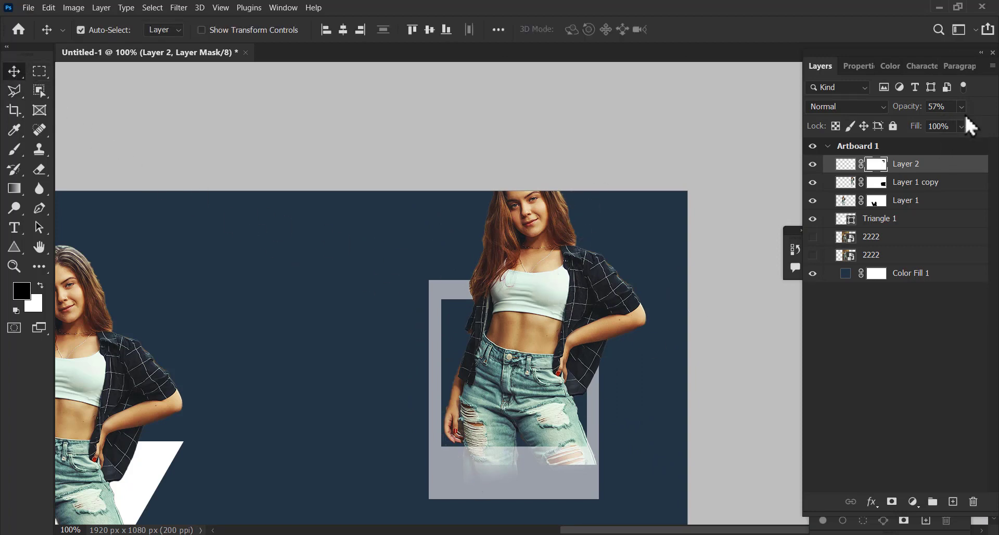
left_click_drag(963, 124, 995, 125)
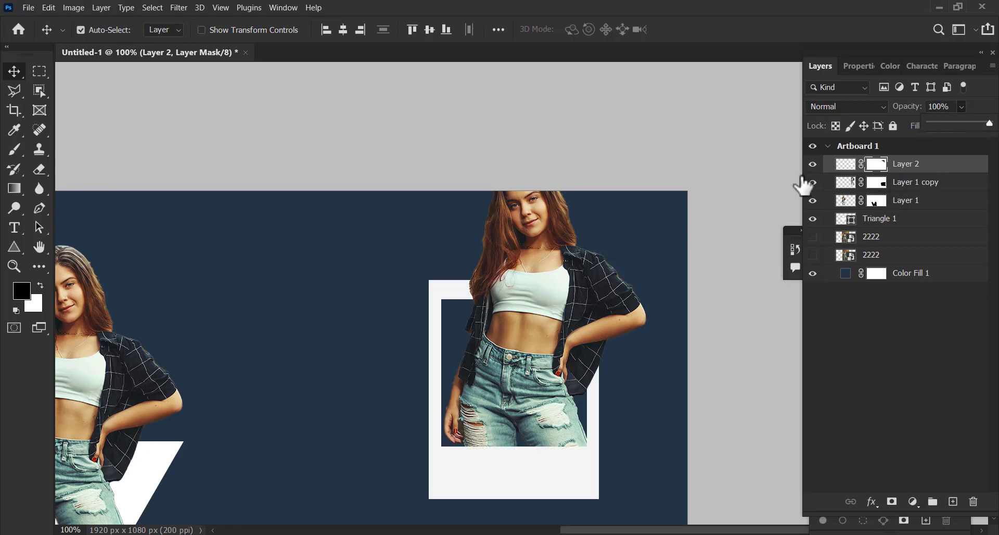
Select the frame and its cutout of the woman together, and move both down and left, away from the artboard's upper edge
left_click(558, 274)
left_click_drag(558, 333, 566, 267)
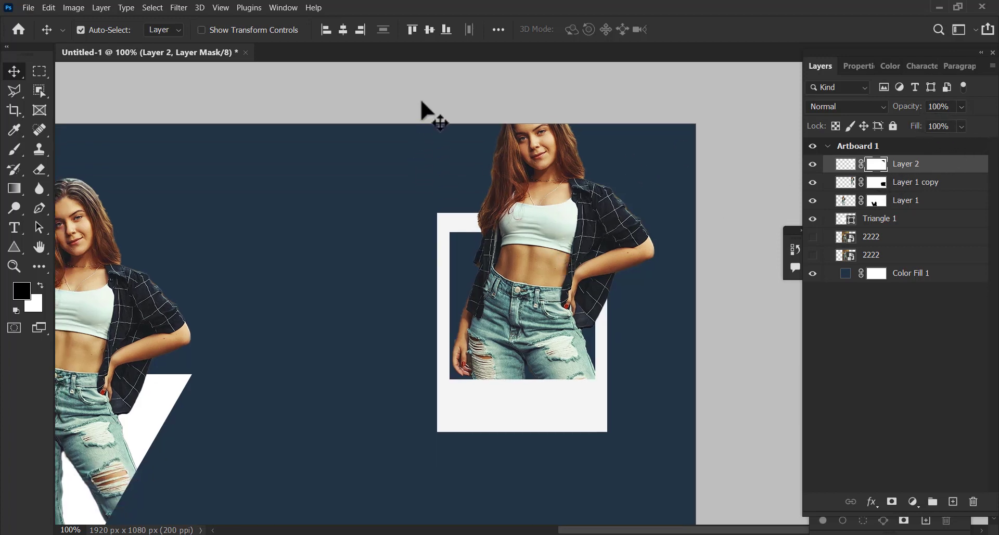
left_click_drag(408, 98, 665, 435)
left_click_drag(504, 406, 523, 420)
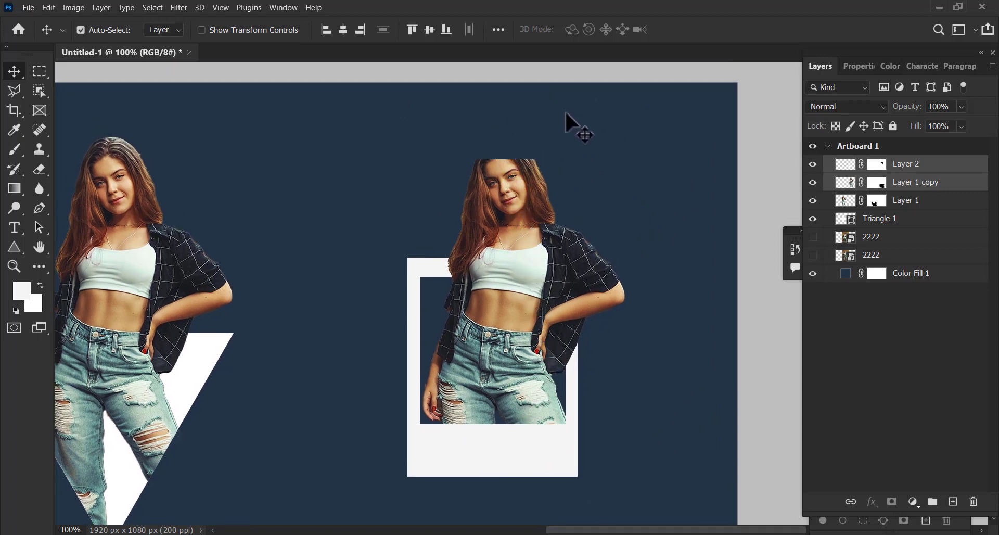
Activate the Layer 2 mask, and check the framed cutout by hiding and showing Layer 1 copy
left_click(908, 183)
left_click(877, 165)
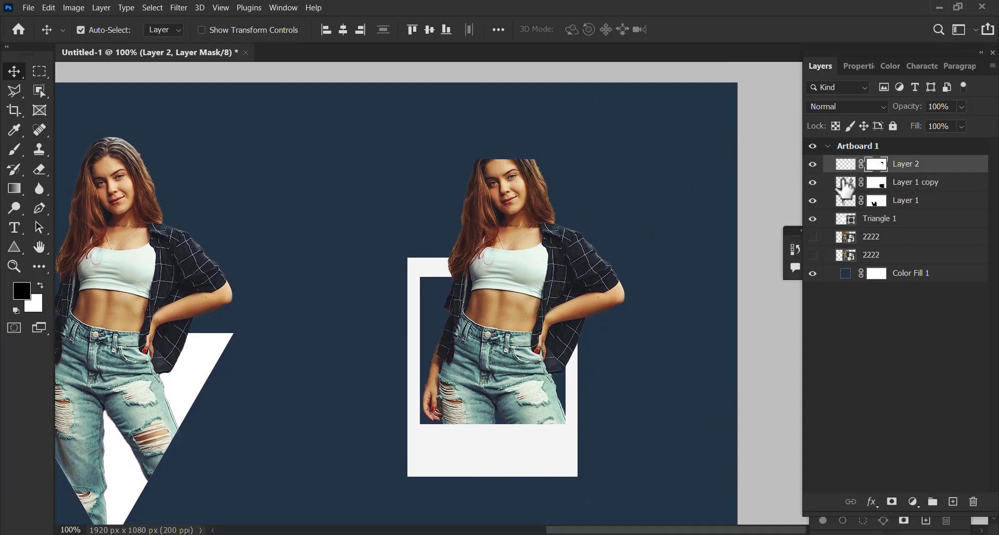
left_click(812, 181)
left_click(812, 181)
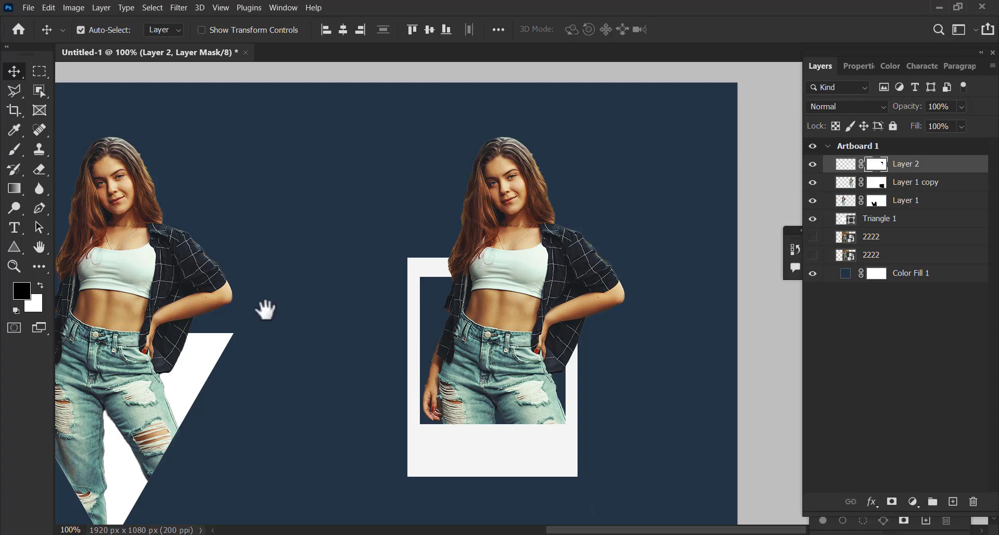
left_click_drag(264, 307, 364, 285)
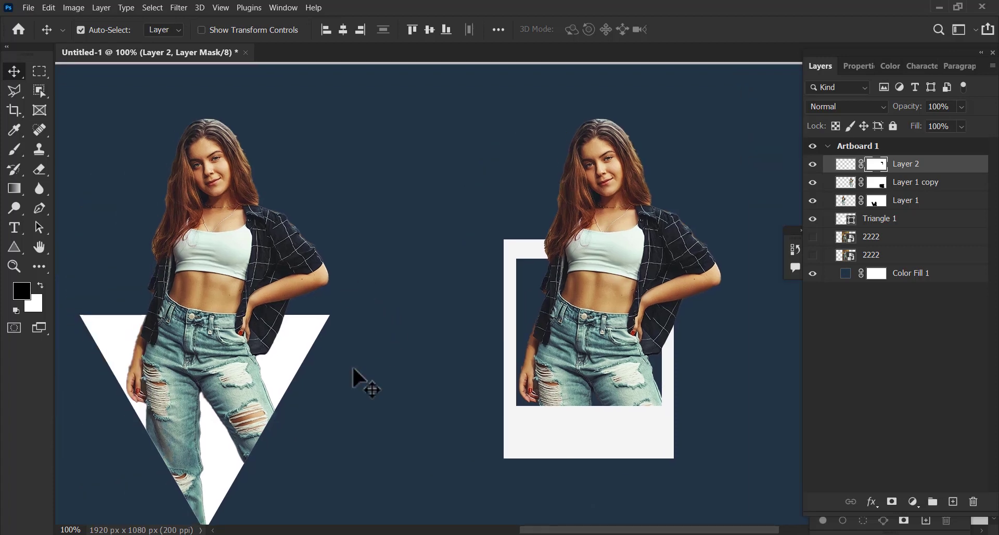